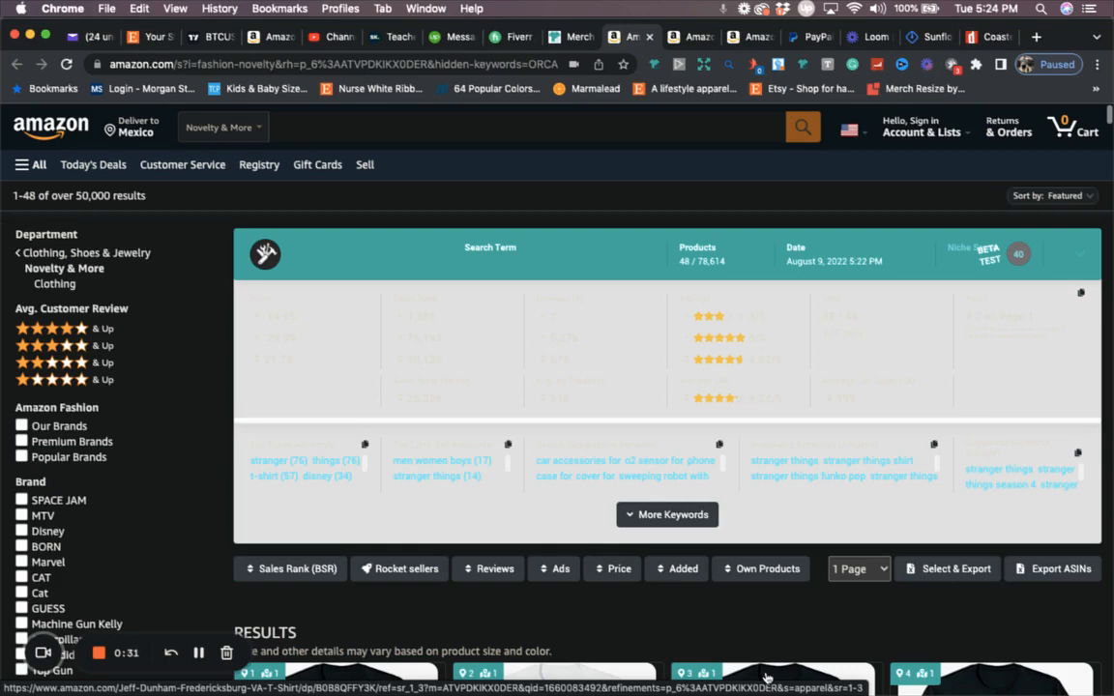
# Step: Review the top bestselling novelty t-shirt results and their Merch research sales cards
pyautogui.scroll(-6, 766, 677)
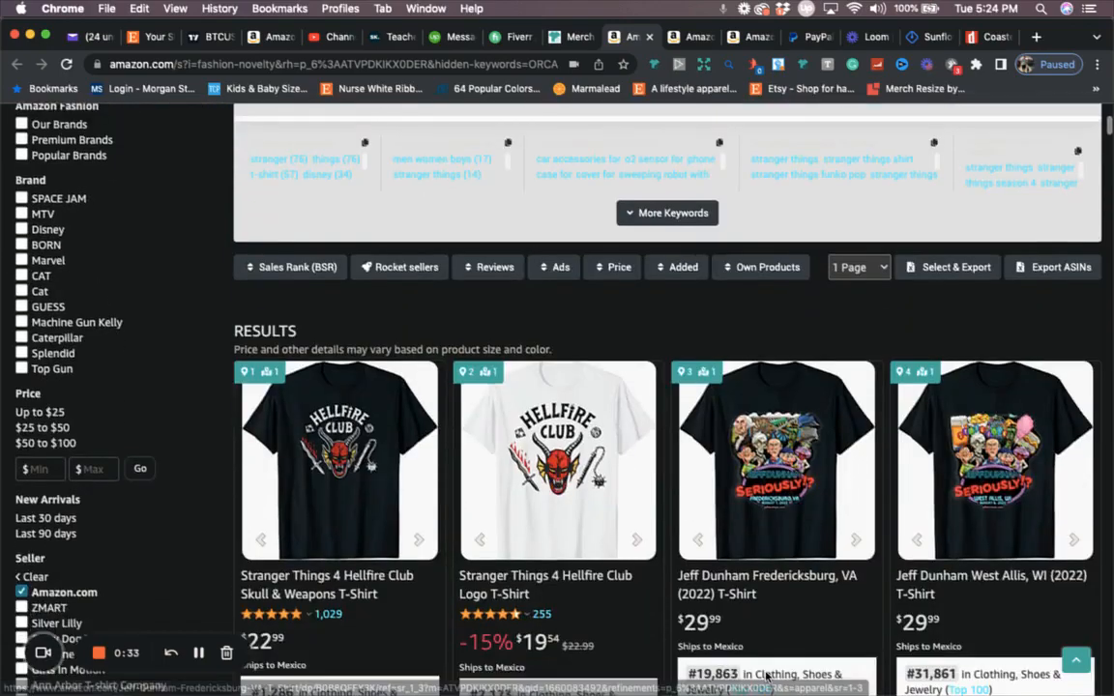
pyautogui.scroll(-20, 766, 677)
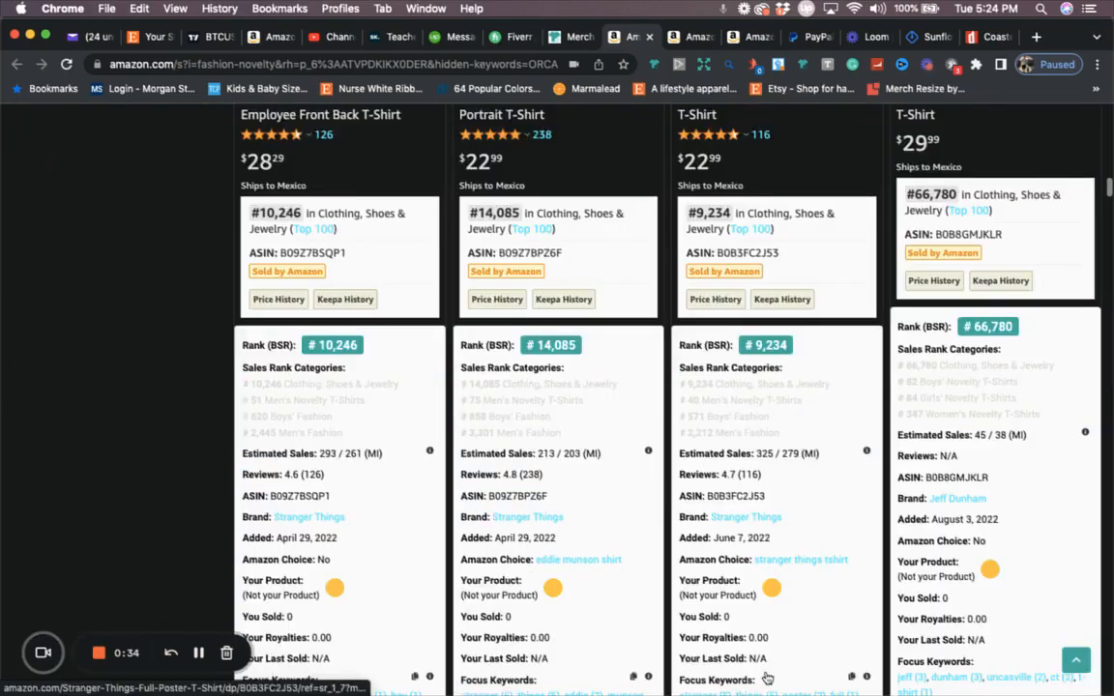
pyautogui.scroll(-20, 766, 677)
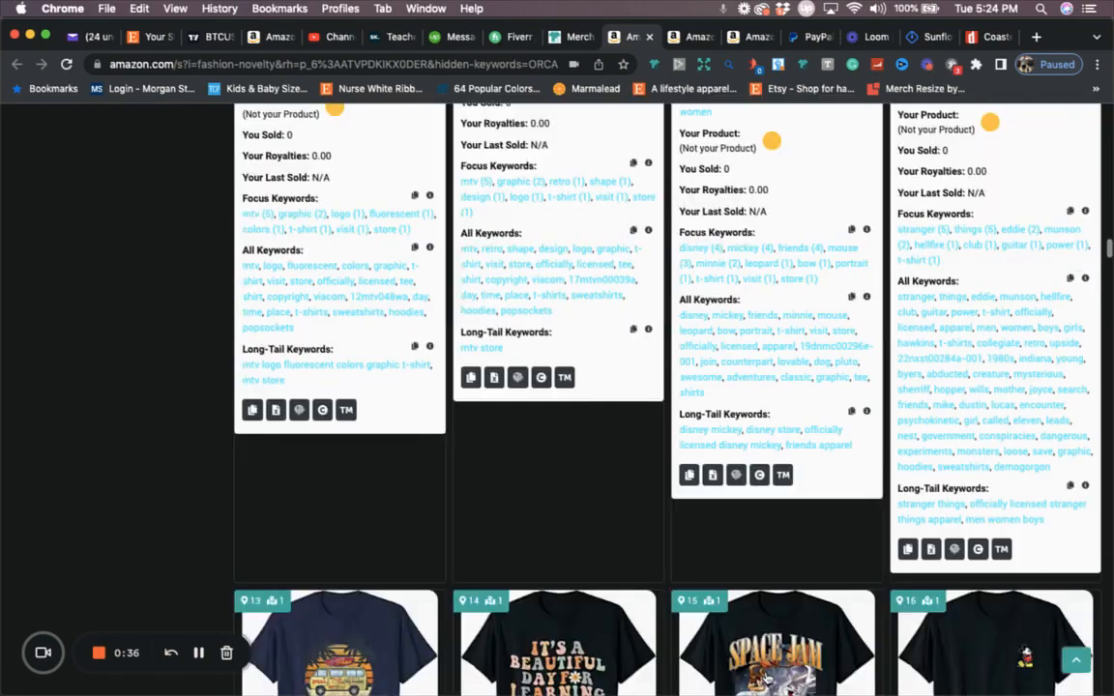
pyautogui.scroll(-5, 766, 679)
pyautogui.moveTo(564, 461)
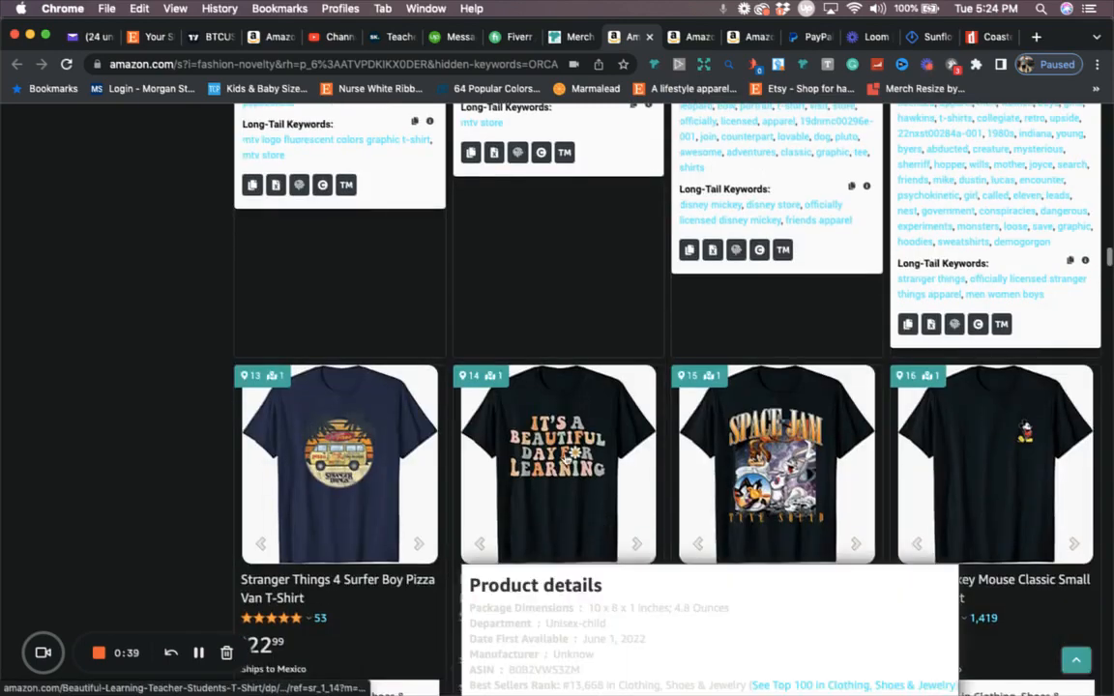
pyautogui.scroll(-1, 563, 461)
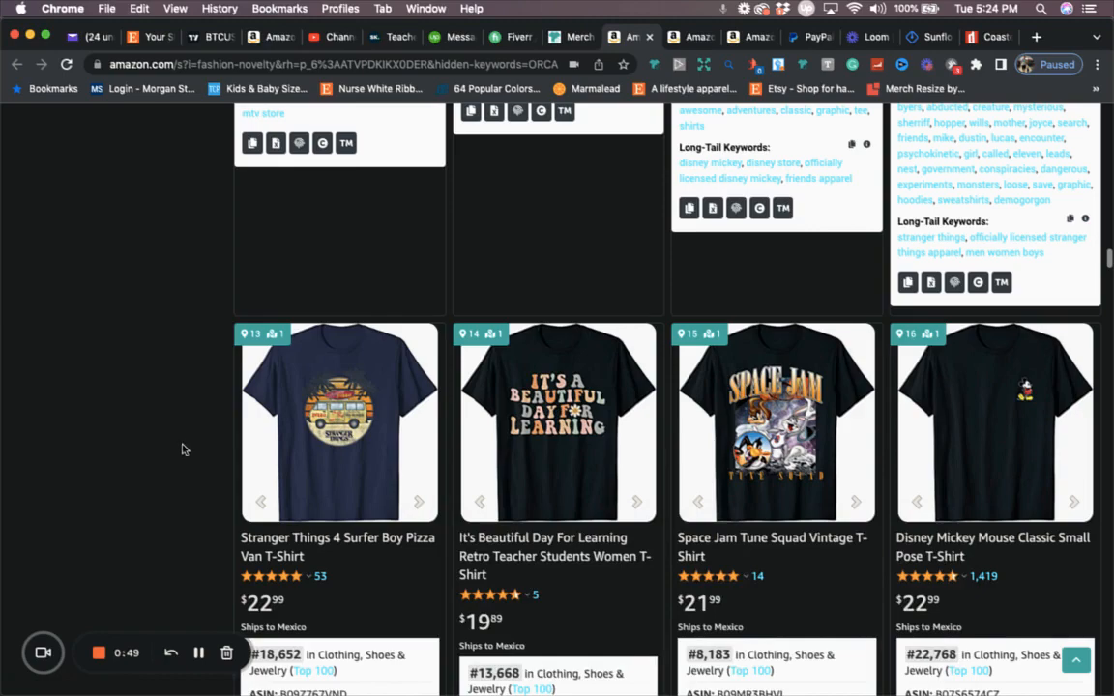
pyautogui.moveTo(559, 408)
# Step: Scroll through the remaining results, then switch to the 'first grade vibes' search tab
pyautogui.scroll(-1, 161, 448)
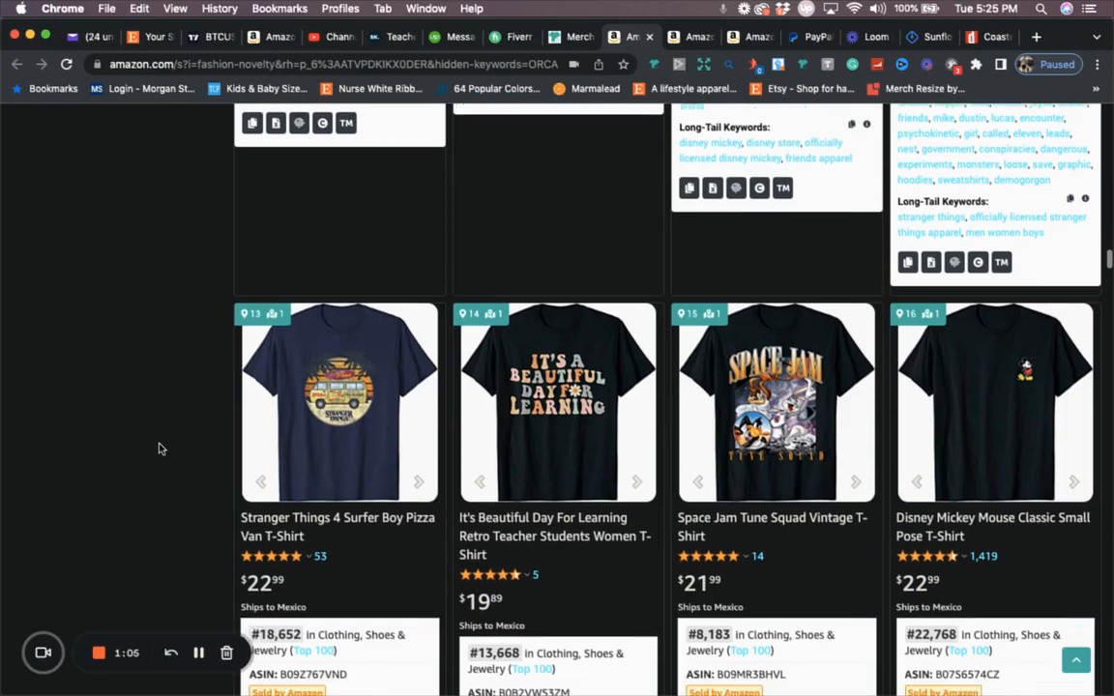
pyautogui.scroll(-4, 166, 385)
pyautogui.scroll(-15, 167, 385)
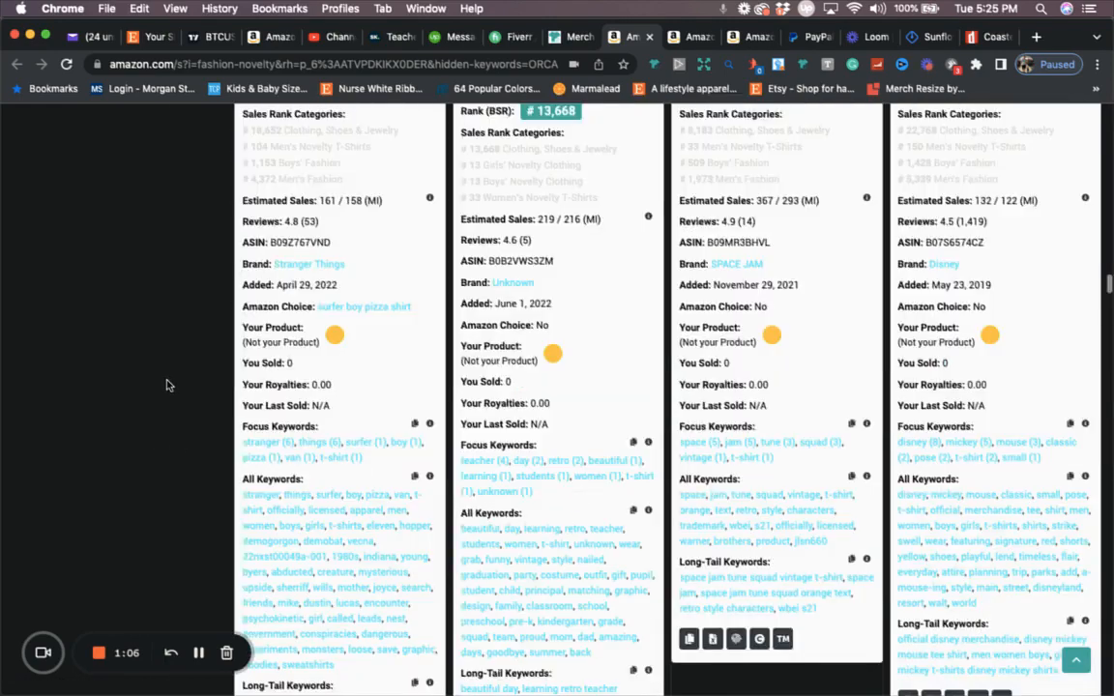
pyautogui.scroll(-9, 166, 385)
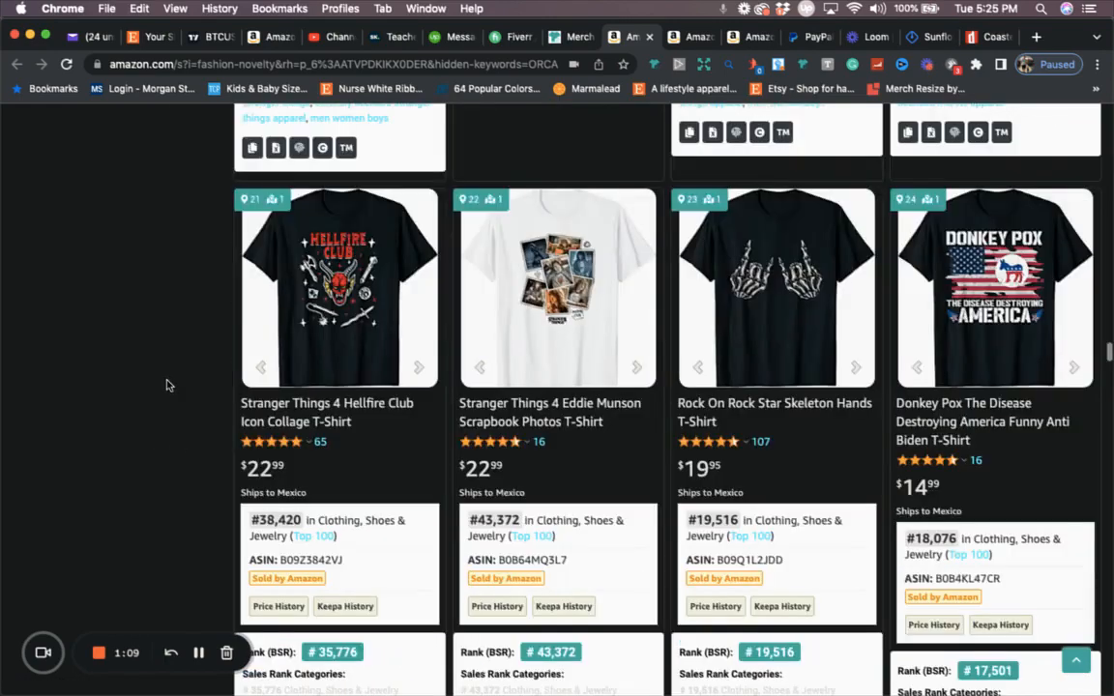
pyautogui.scroll(-20, 167, 385)
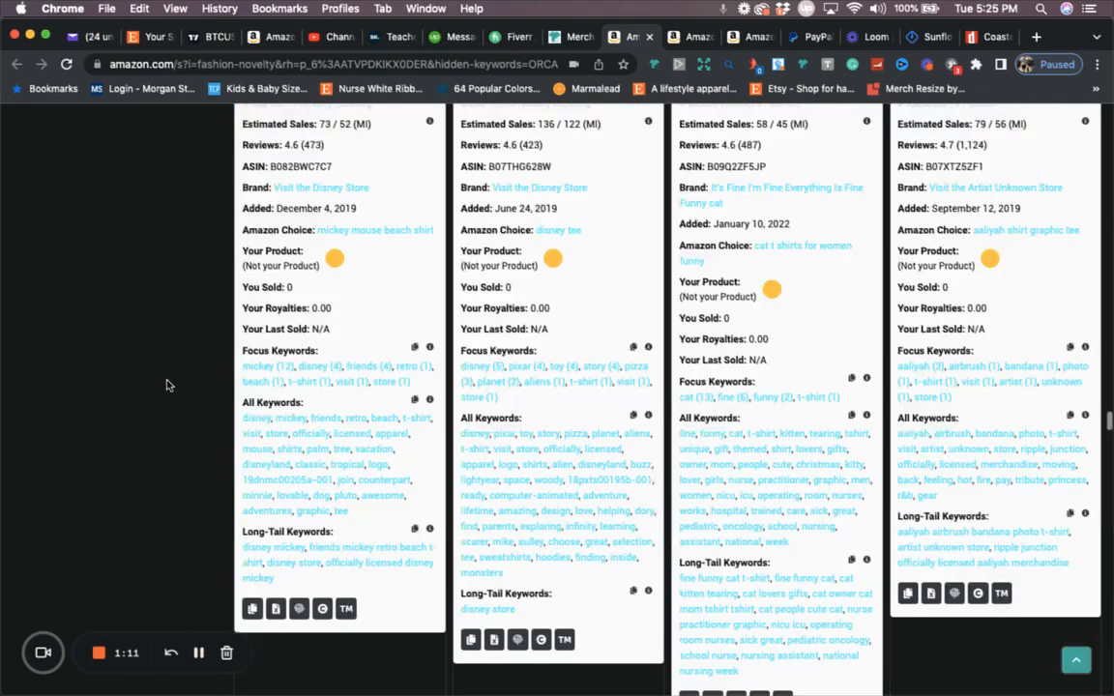
pyautogui.scroll(-15, 166, 385)
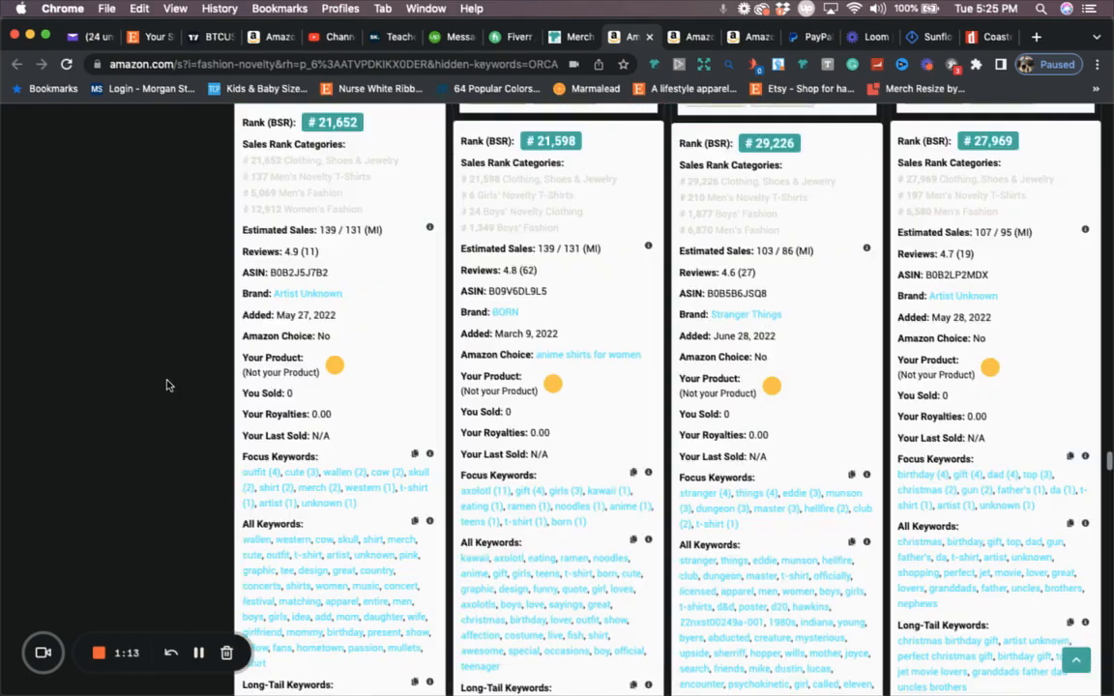
pyautogui.scroll(-15, 166, 385)
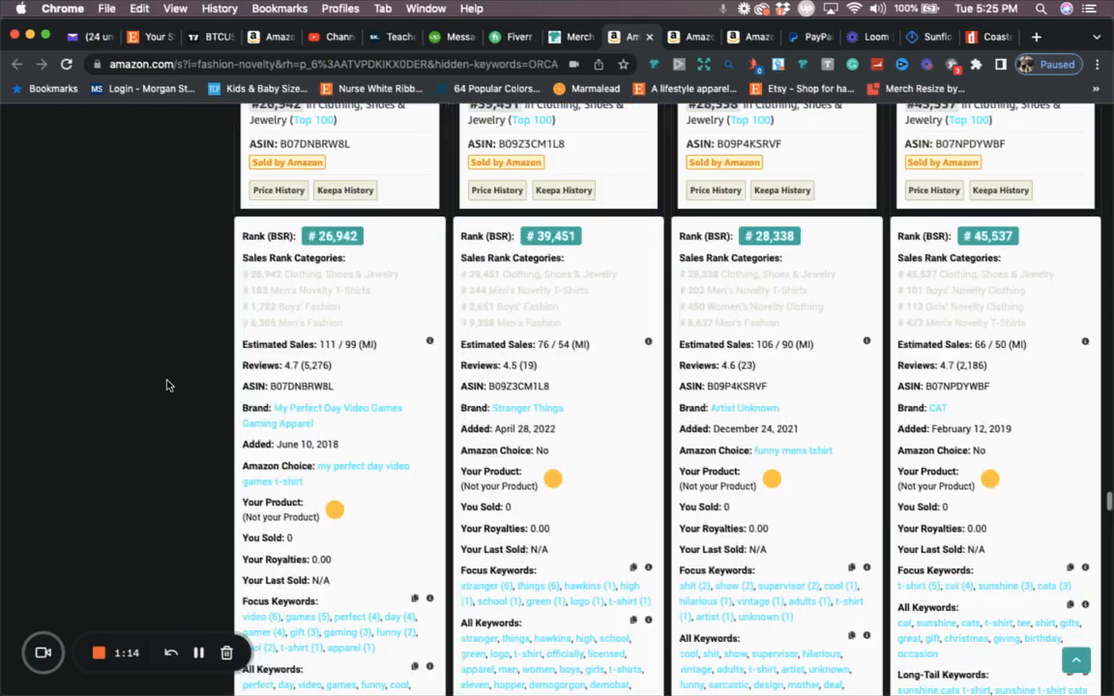
pyautogui.scroll(-15, 167, 385)
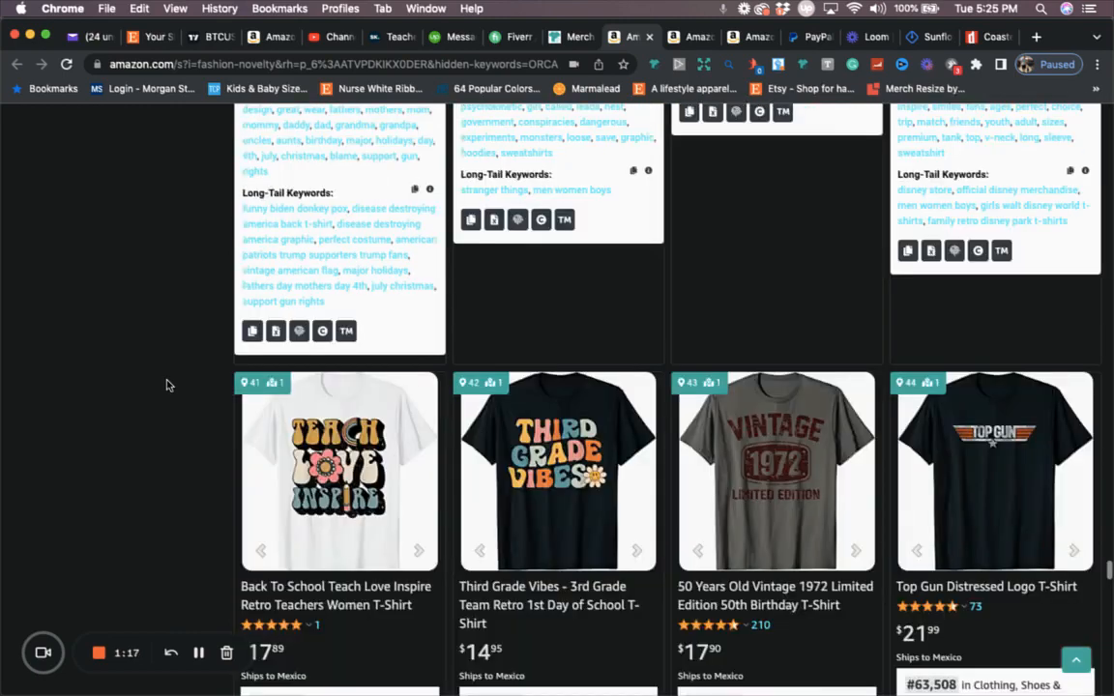
pyautogui.scroll(-2, 167, 385)
pyautogui.moveTo(575, 310)
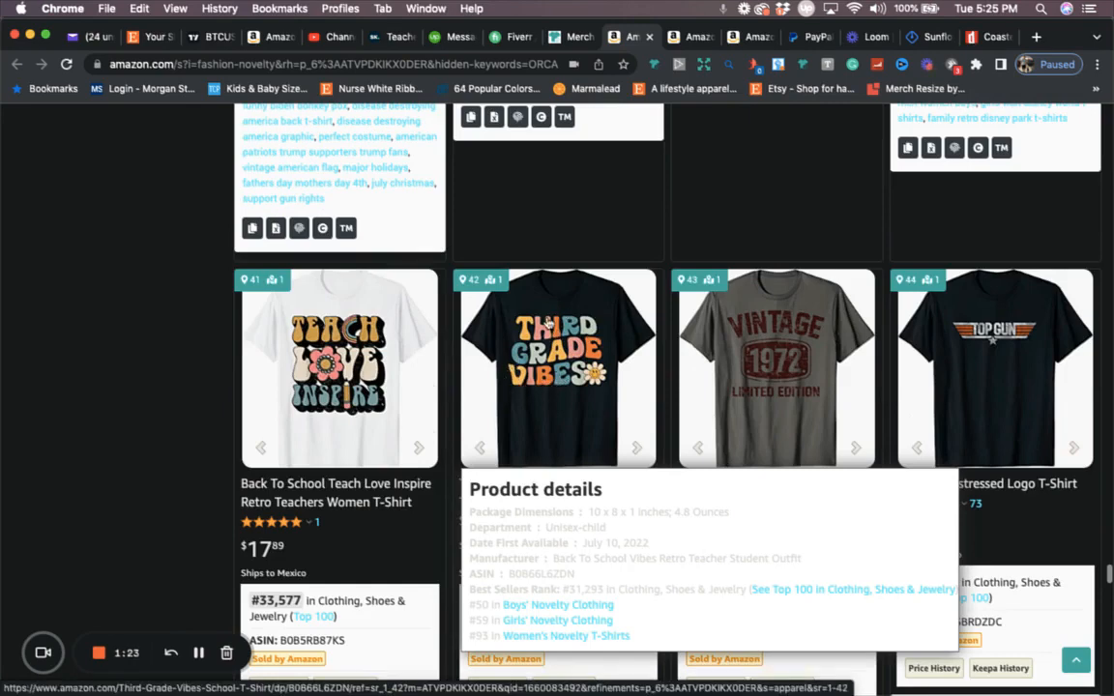
pyautogui.click(685, 39)
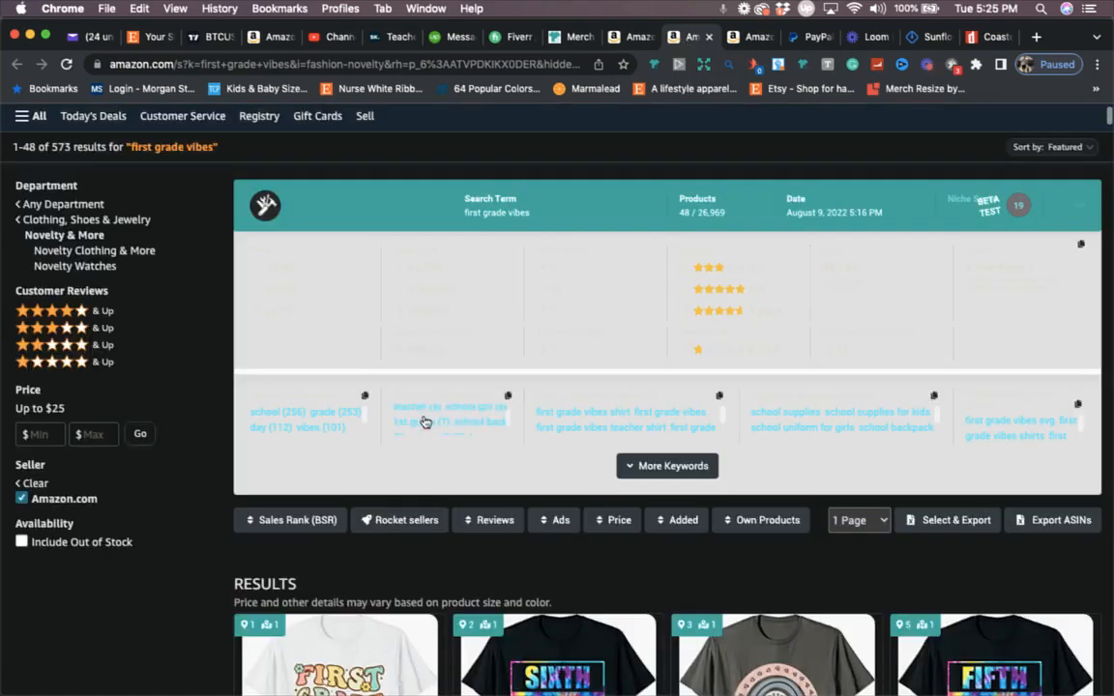
pyautogui.scroll(-3, 215, 560)
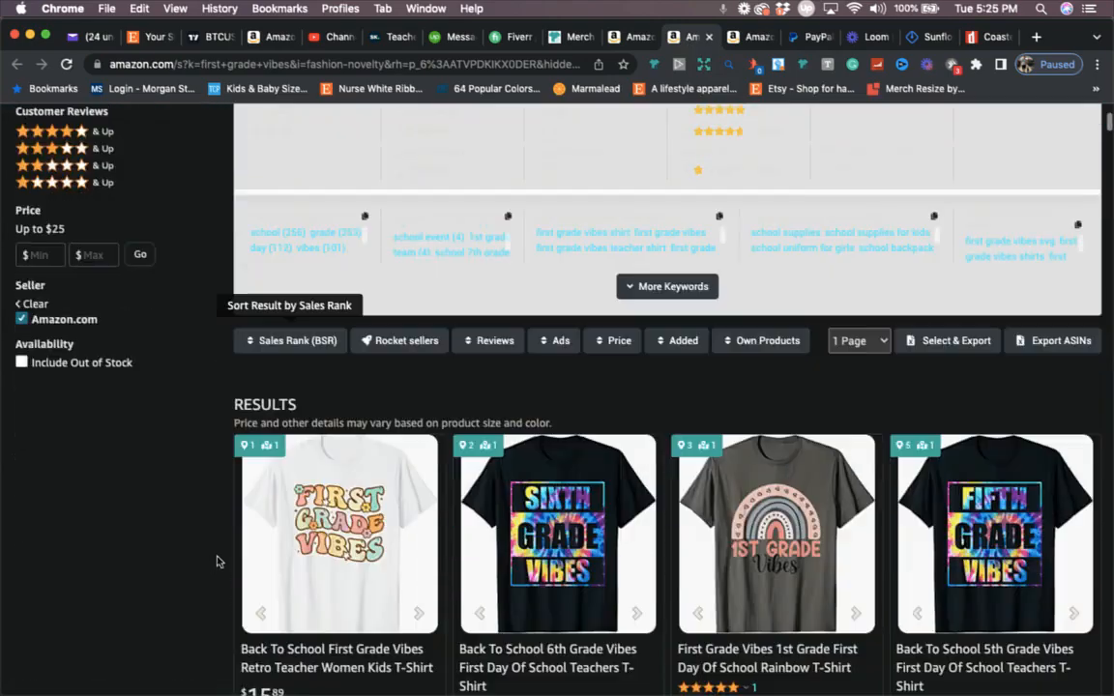
pyautogui.scroll(-2, 320, 484)
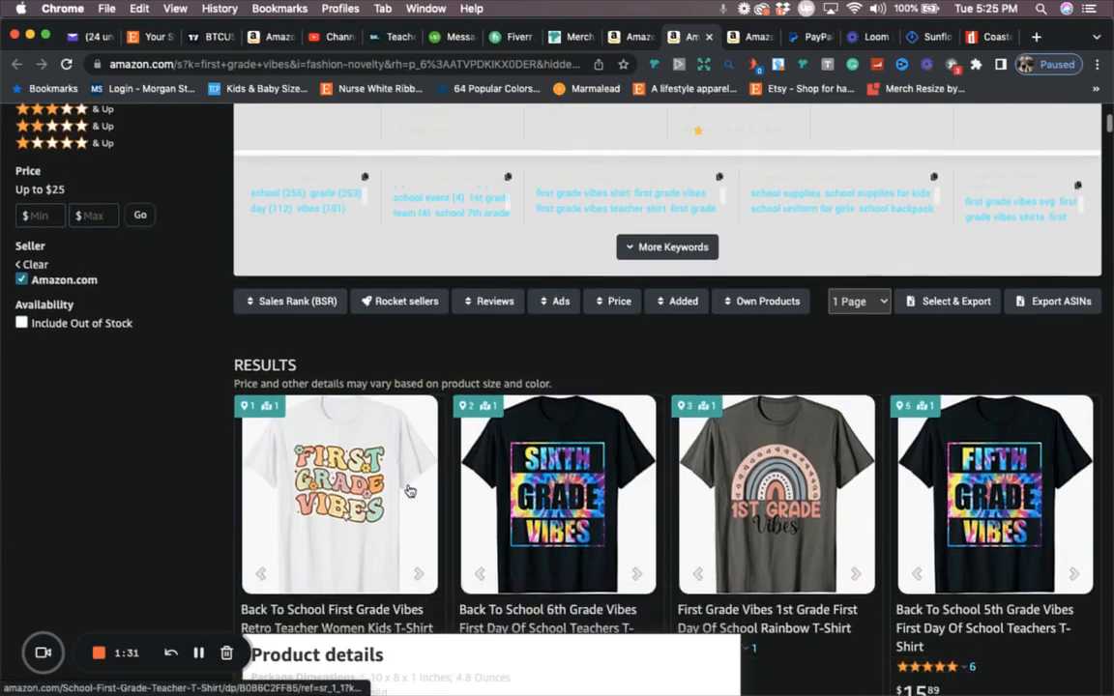
pyautogui.moveTo(605, 670)
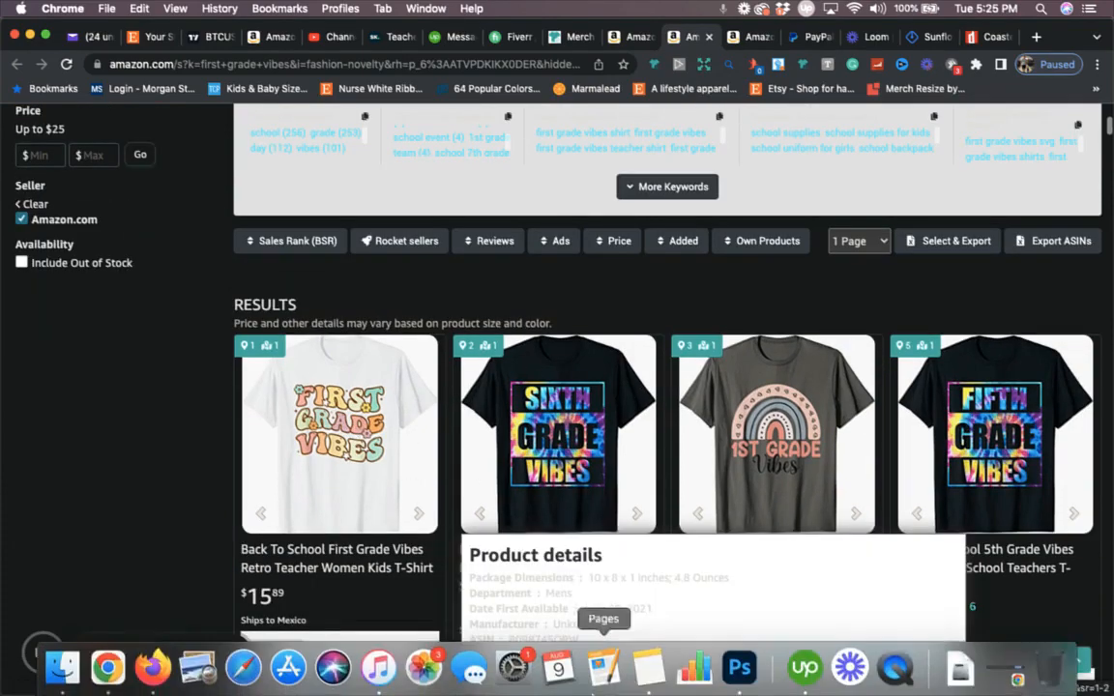
# Step: Bring up Second grade vibes.psd, add a placeholder text layer, and start a 4500 × 5400 px document
pyautogui.click(740, 668)
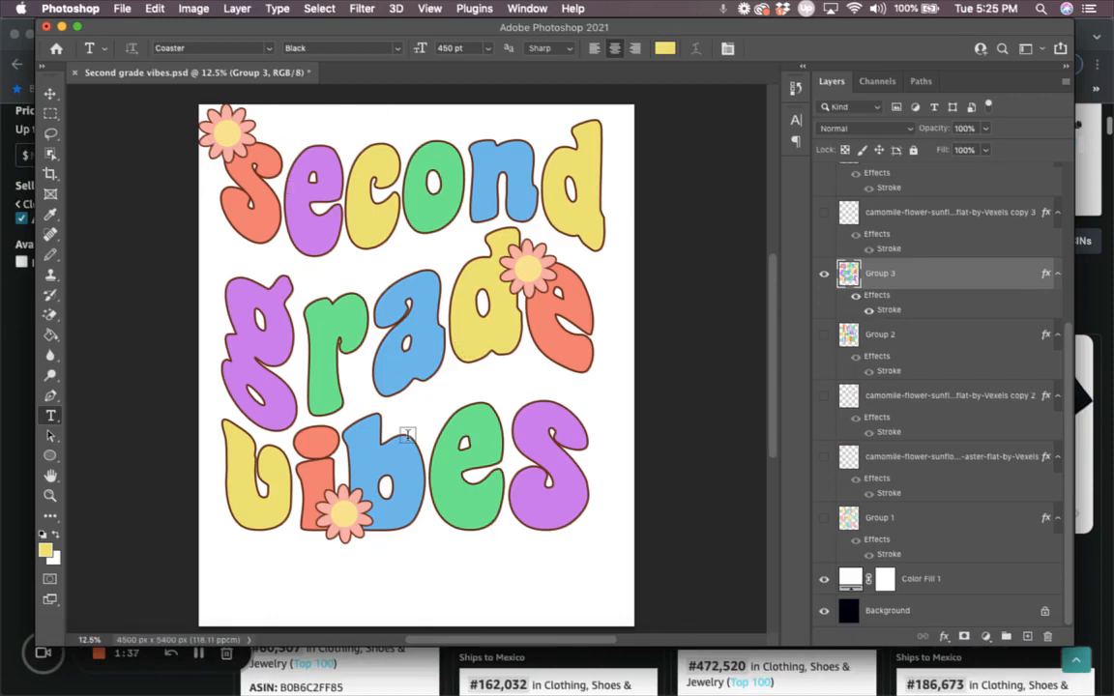
pyautogui.click(419, 327)
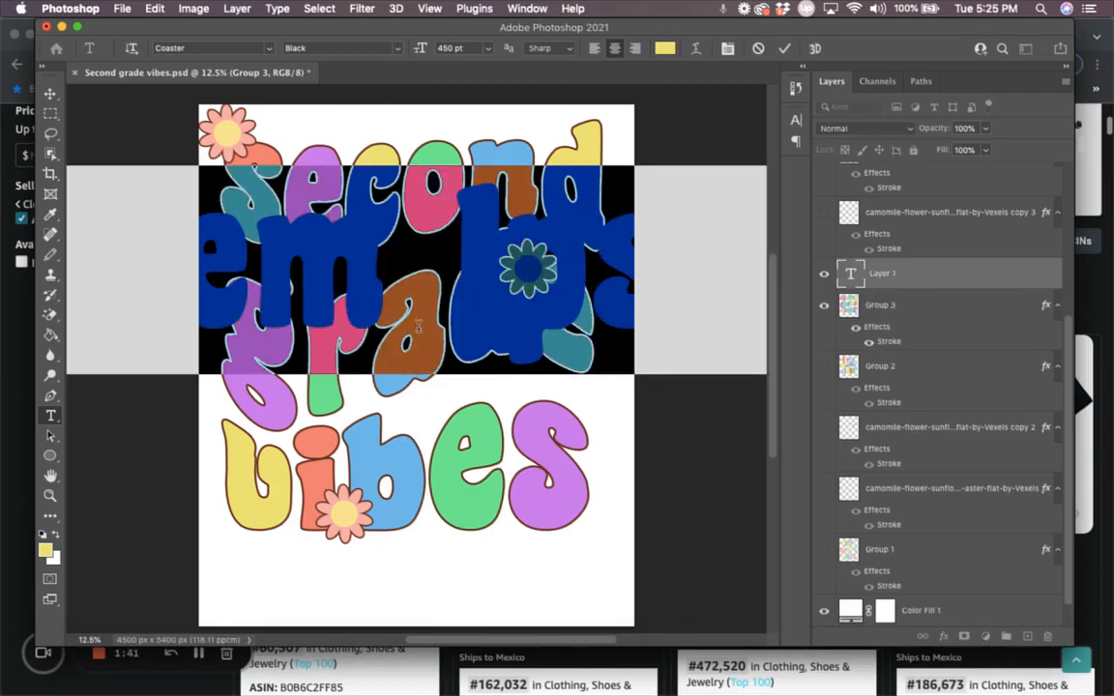
pyautogui.click(904, 311)
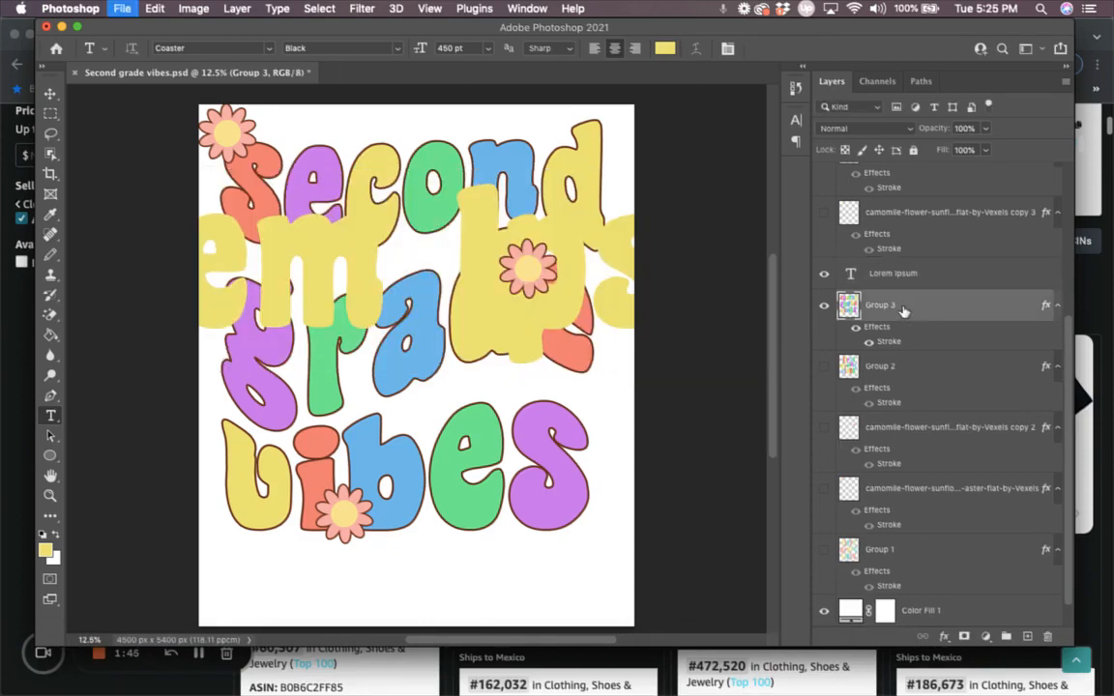
pyautogui.press('super+n')
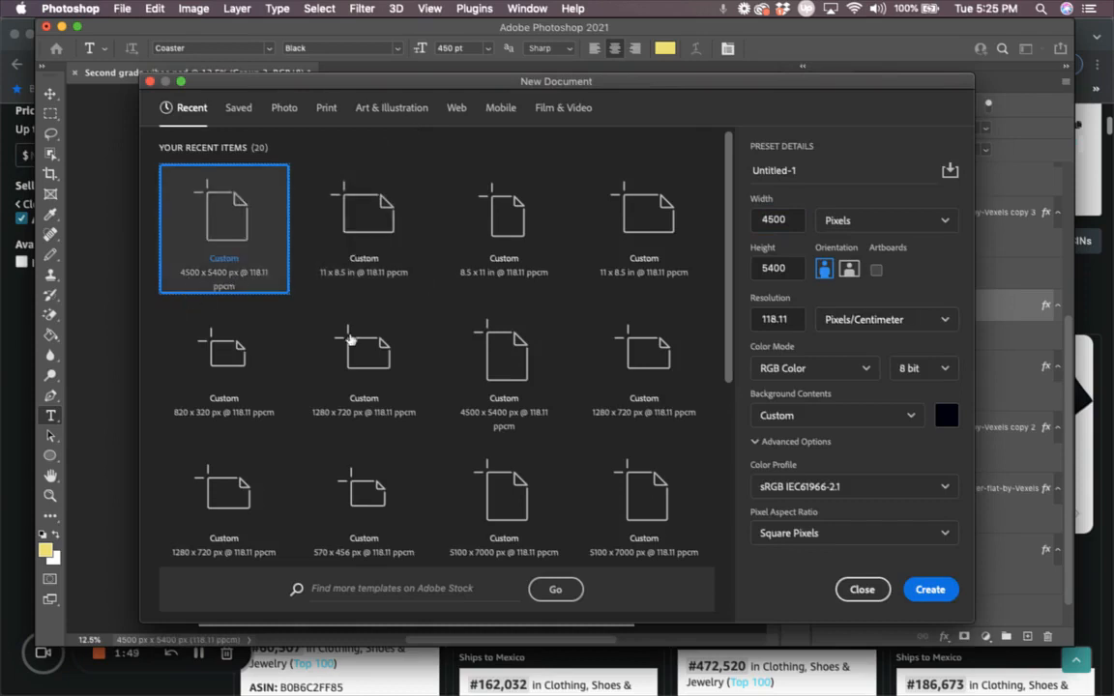
# Step: Create the black canvas and type 'first' at 350 pt, placed at the top centre
pyautogui.click(928, 592)
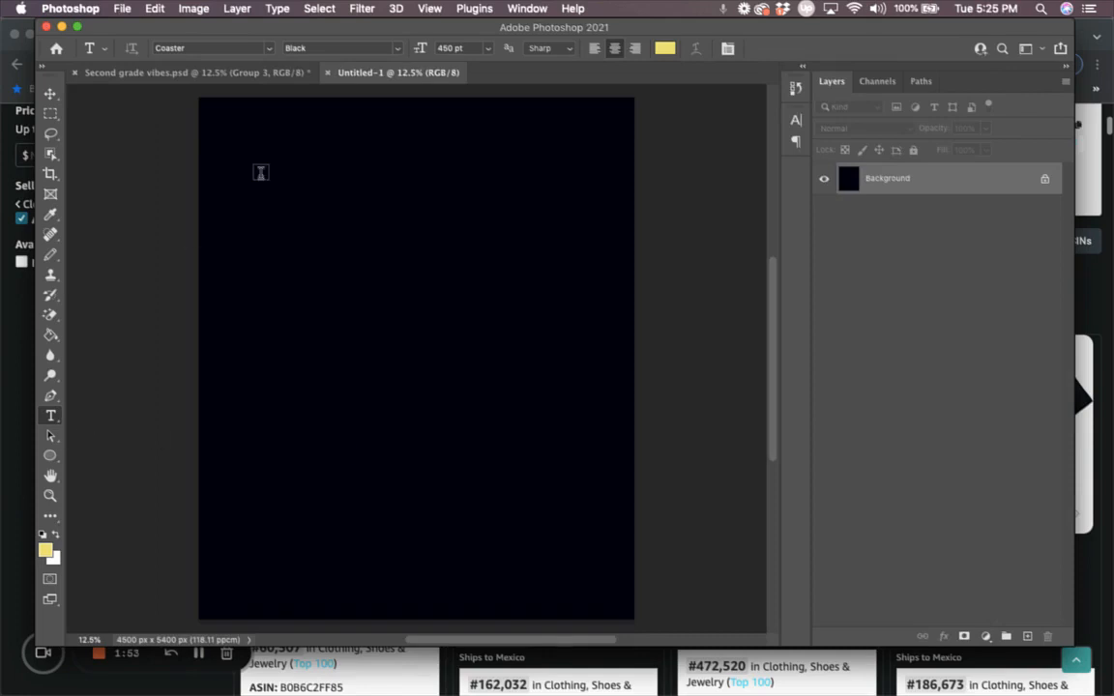
pyautogui.click(280, 197)
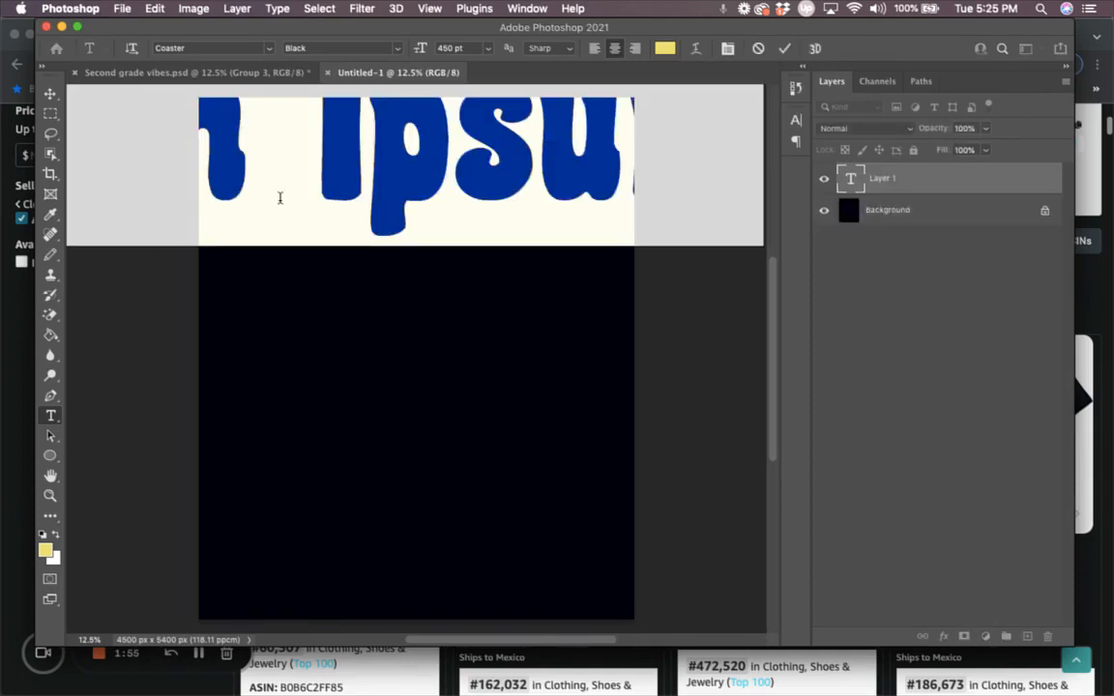
pyautogui.click(444, 46)
pyautogui.write('300')
pyautogui.press('Return')
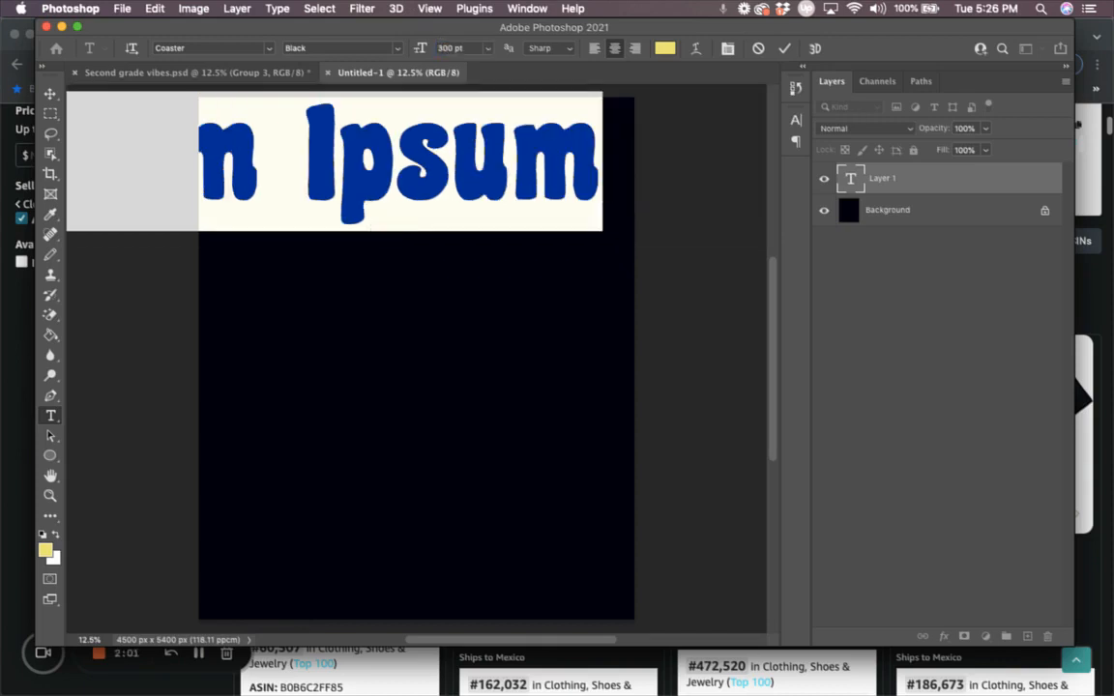
pyautogui.write('first')
pyautogui.press('super+a')
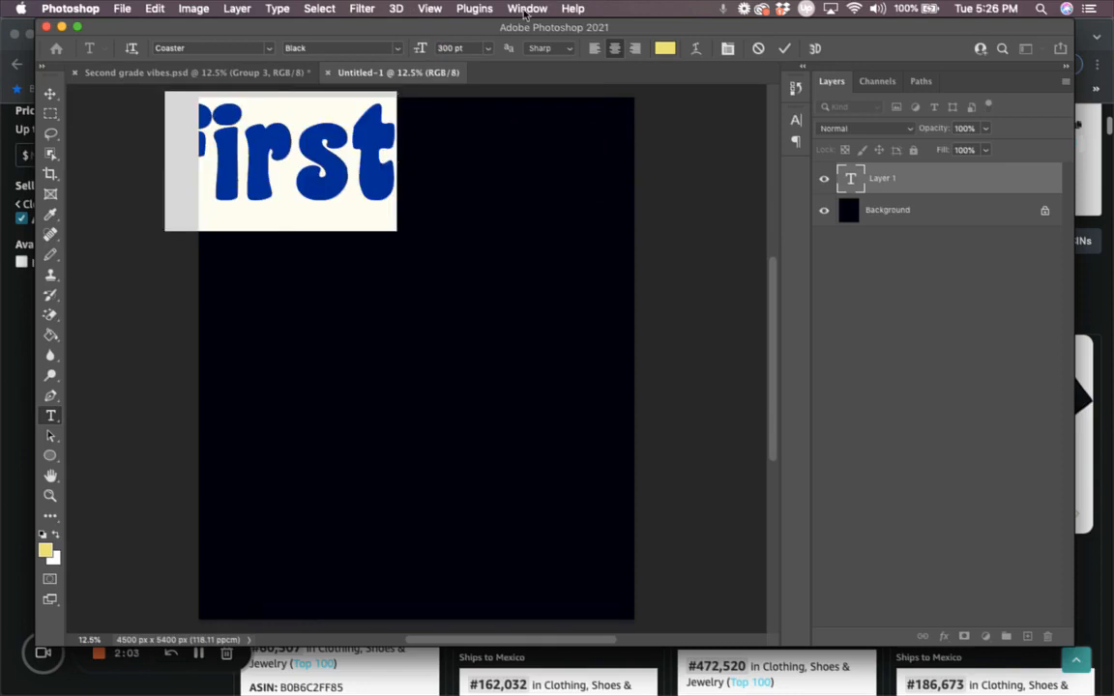
pyautogui.click(444, 46)
pyautogui.write('350')
pyautogui.press('Return')
pyautogui.click(51, 91)
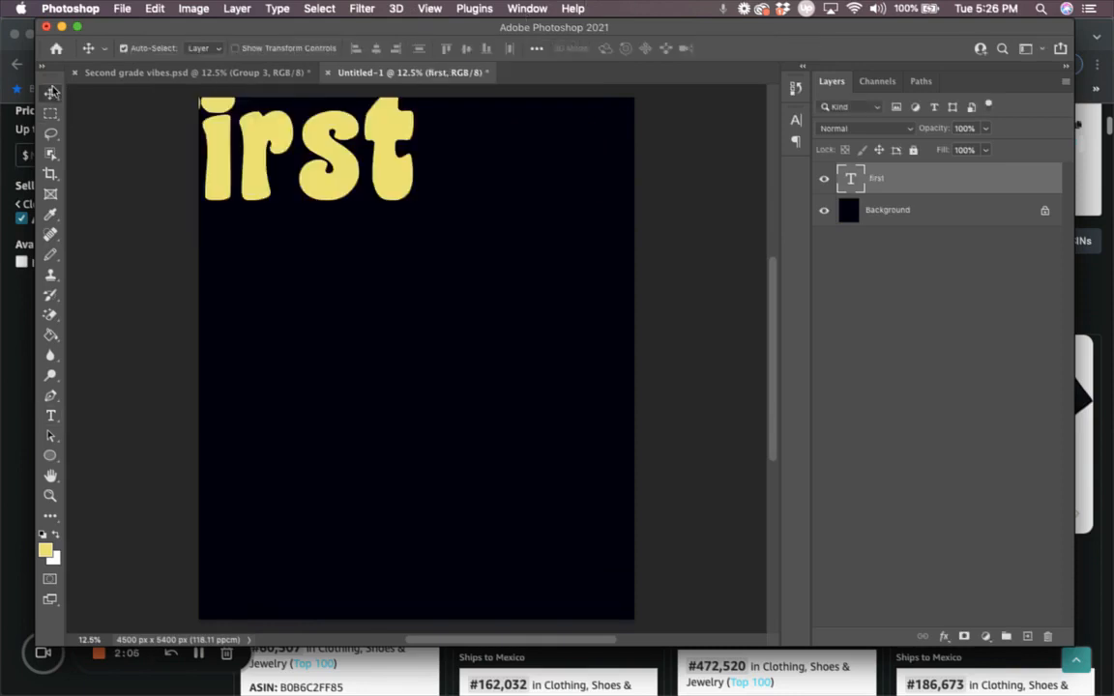
pyautogui.moveTo(360, 187); pyautogui.dragTo(485, 224)
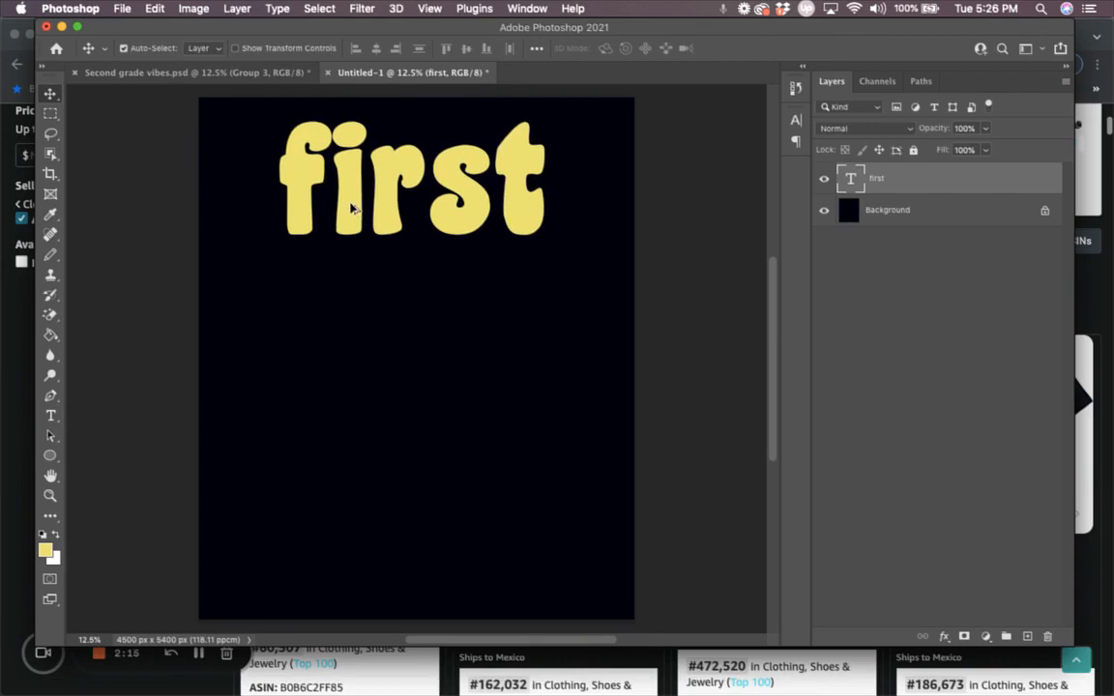
# Step: Duplicate 'first' onto two lines below and retype the copies as 'grade' and 'vibes'
pyautogui.moveTo(353, 208); pyautogui.dragTo(337, 447)
pyautogui.click(50, 416)
pyautogui.click(345, 332)
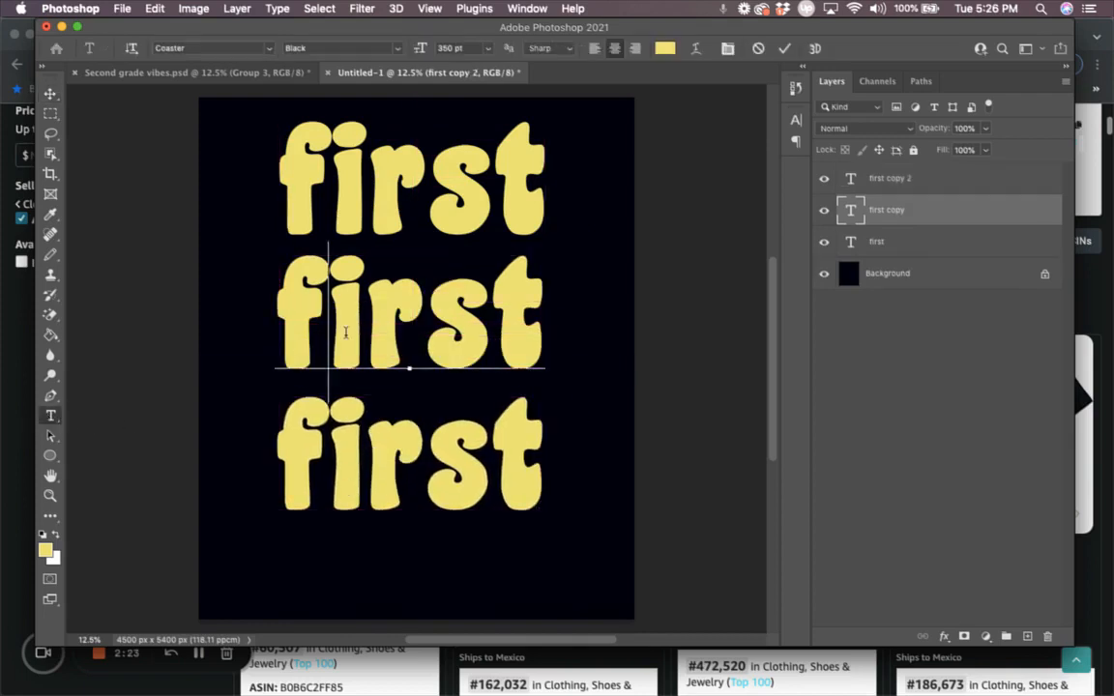
pyautogui.press('super+a')
pyautogui.write('grade')
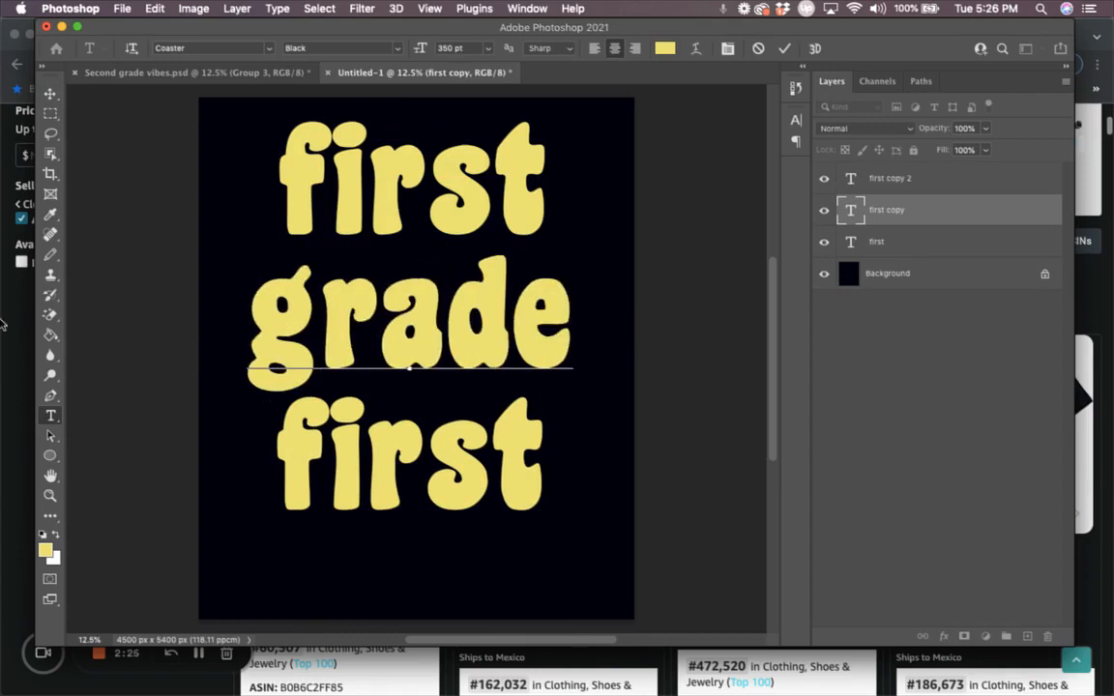
pyautogui.press('super+Return')
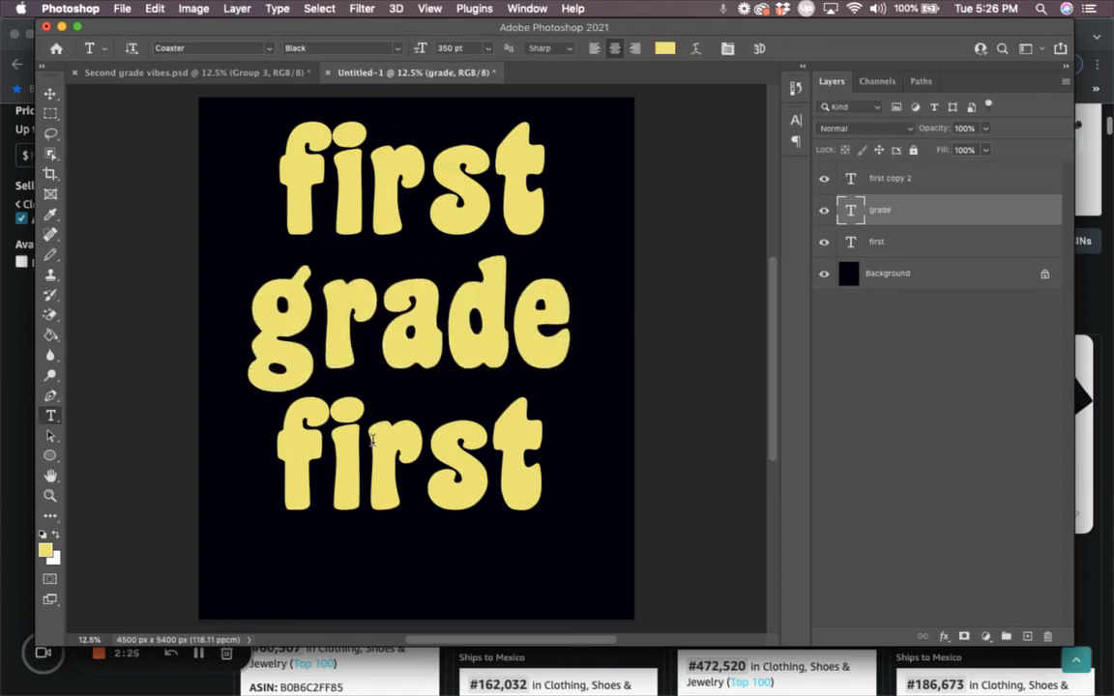
pyautogui.click(373, 440)
pyautogui.press('super+a')
pyautogui.write('vibes')
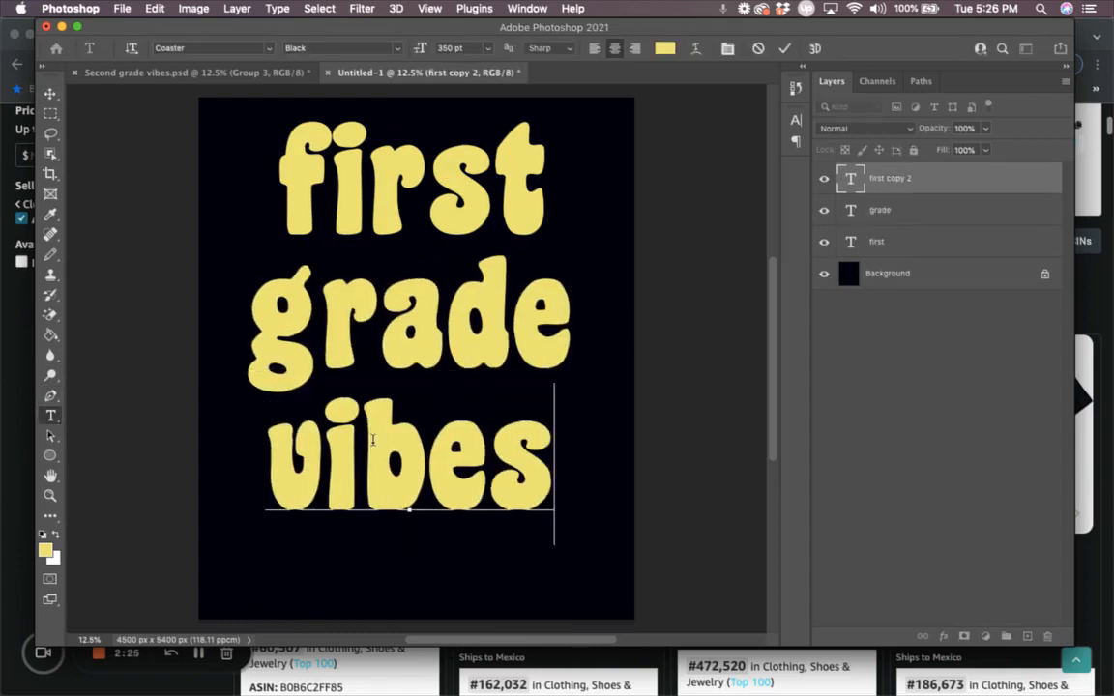
pyautogui.click(50, 93)
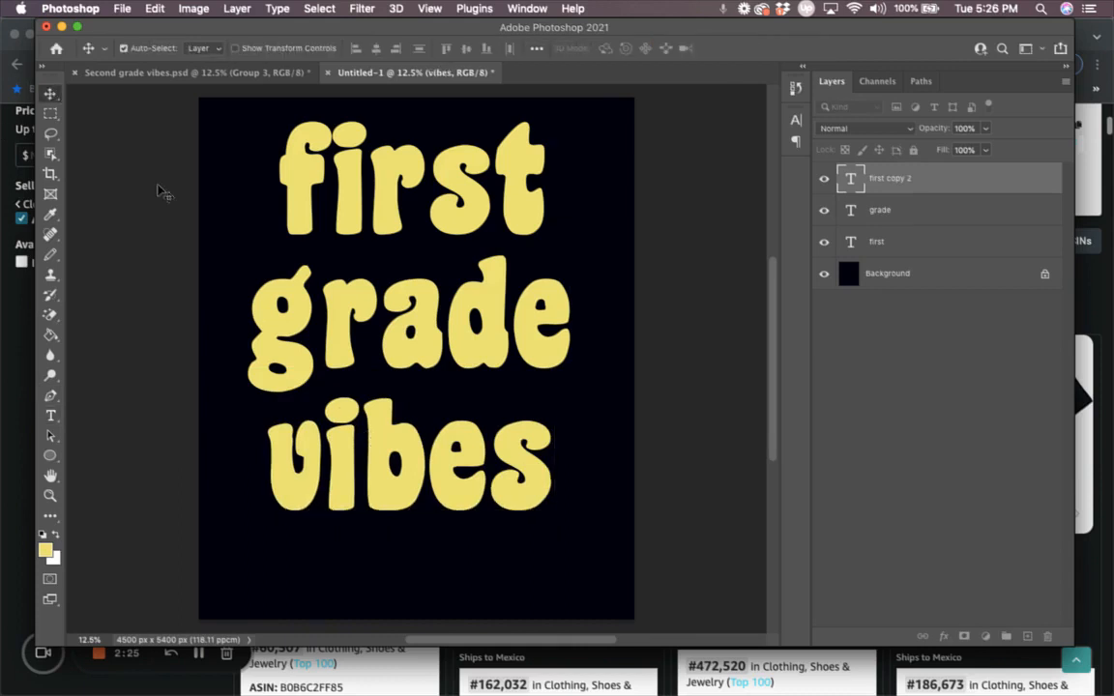
# Step: Nudge the 'grade' and 'vibes' lines upward to tighten the line spacing
pyautogui.moveTo(393, 481); pyautogui.dragTo(391, 468)
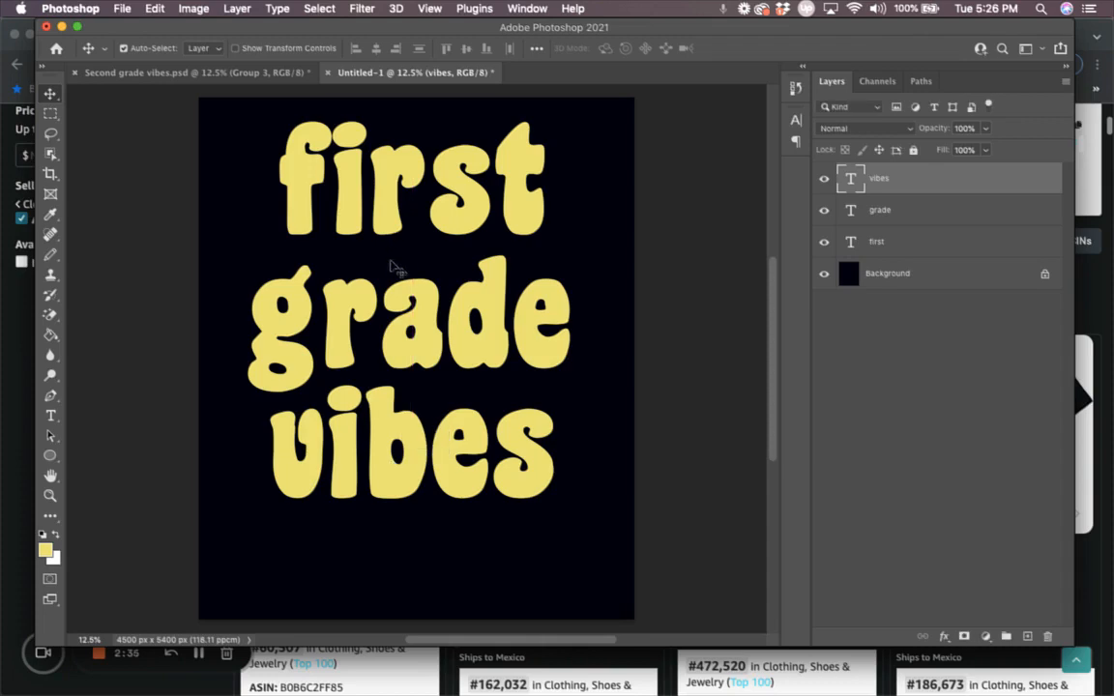
pyautogui.moveTo(368, 283); pyautogui.dragTo(374, 269)
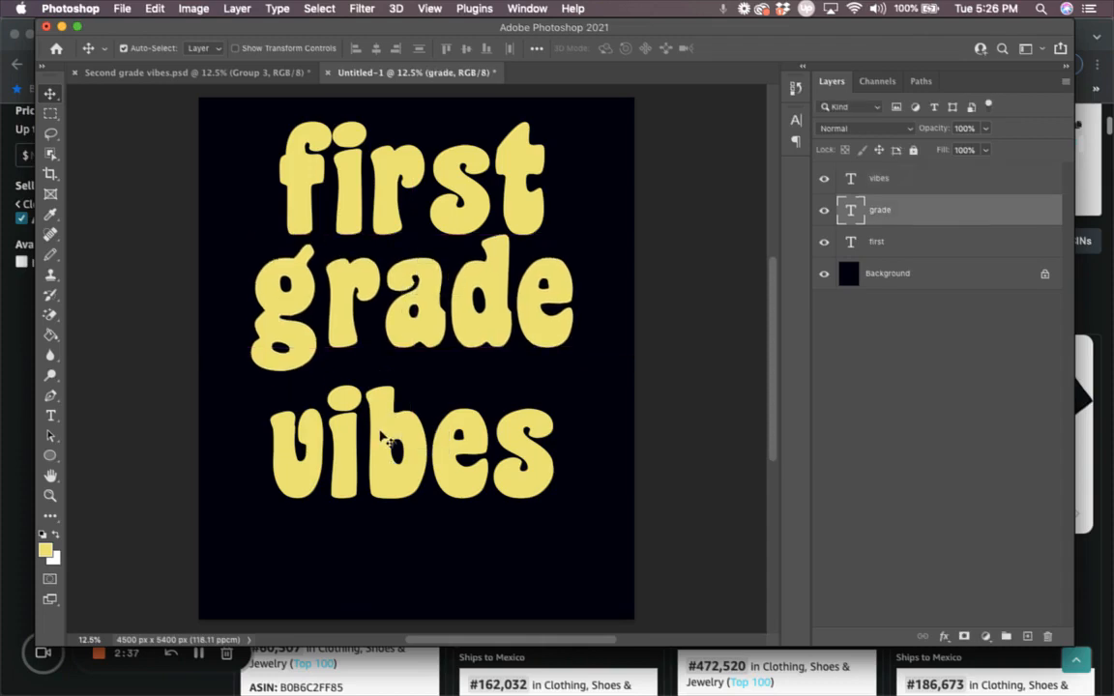
pyautogui.moveTo(385, 440); pyautogui.dragTo(382, 417)
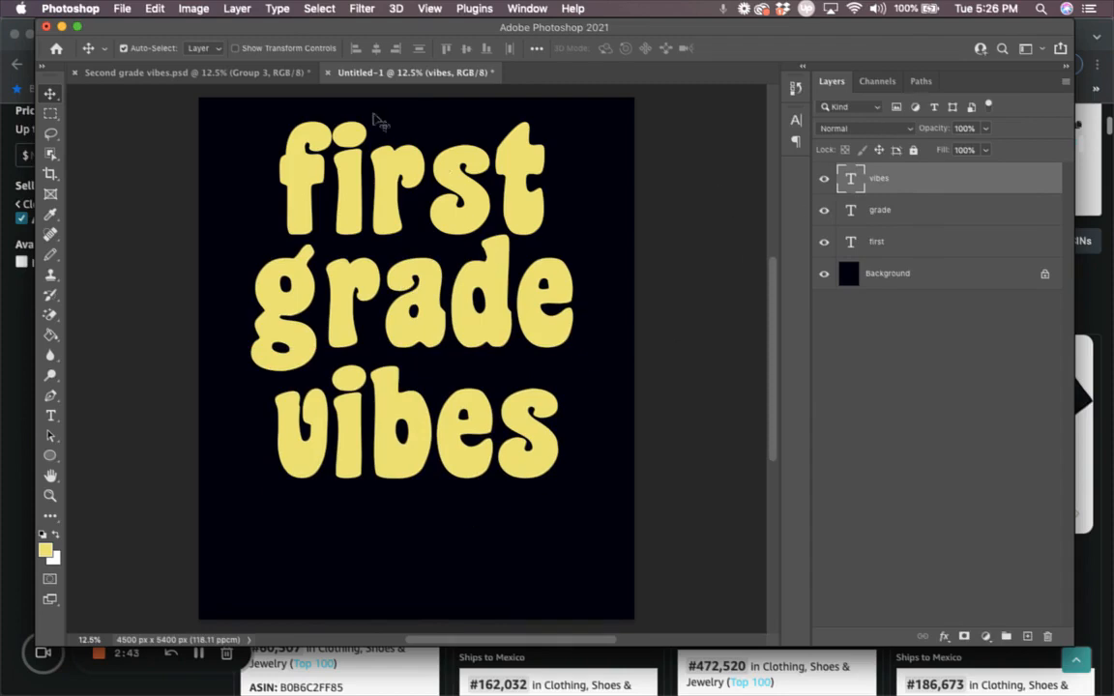
# Step: Group the three text layers as Group 1 and convert it to a smart object
pyautogui.keyDown('shift'); pyautogui.click(920, 223); pyautogui.keyUp('shift')
pyautogui.keyDown('shift'); pyautogui.click(919, 242); pyautogui.keyUp('shift')
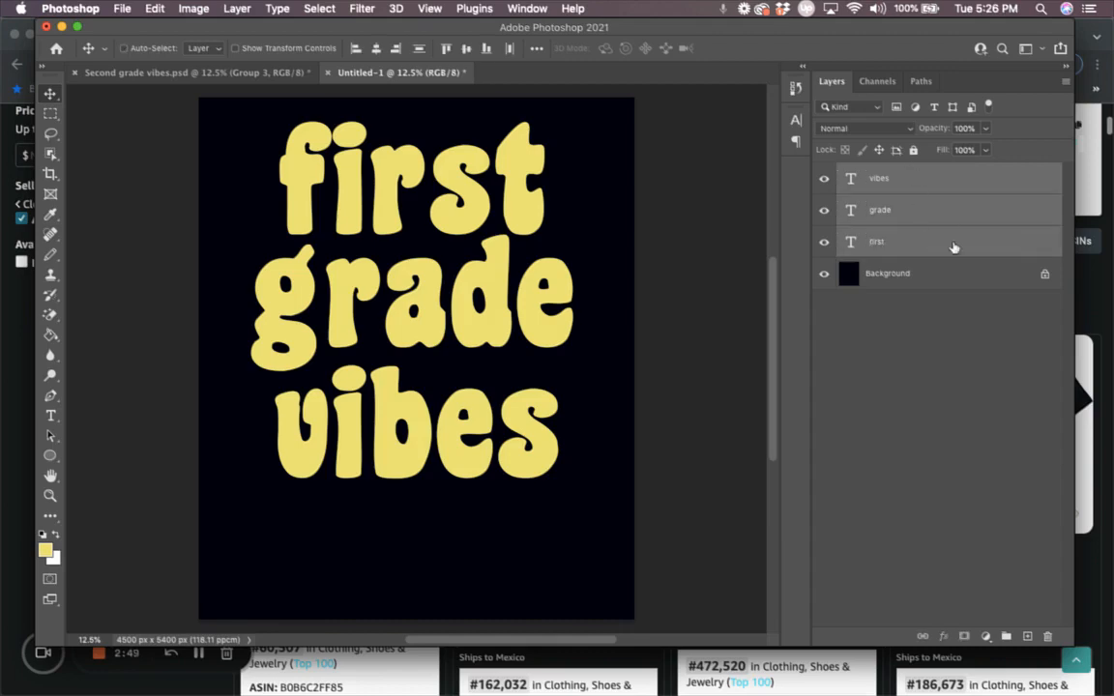
pyautogui.click(1006, 638)
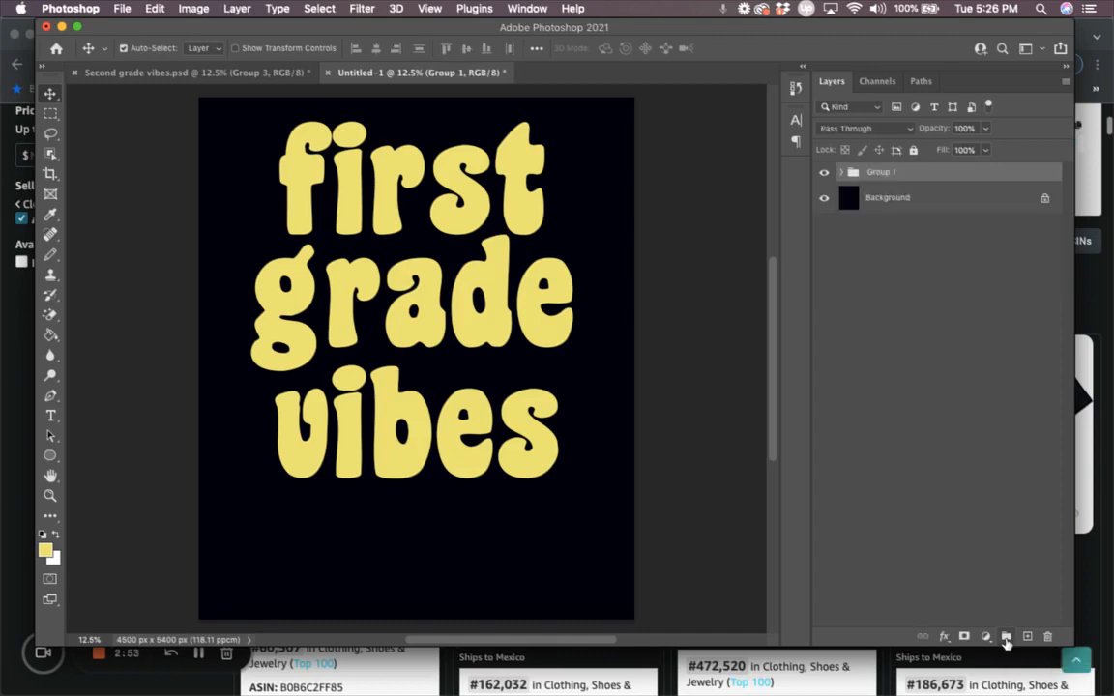
pyautogui.rightClick(889, 171)
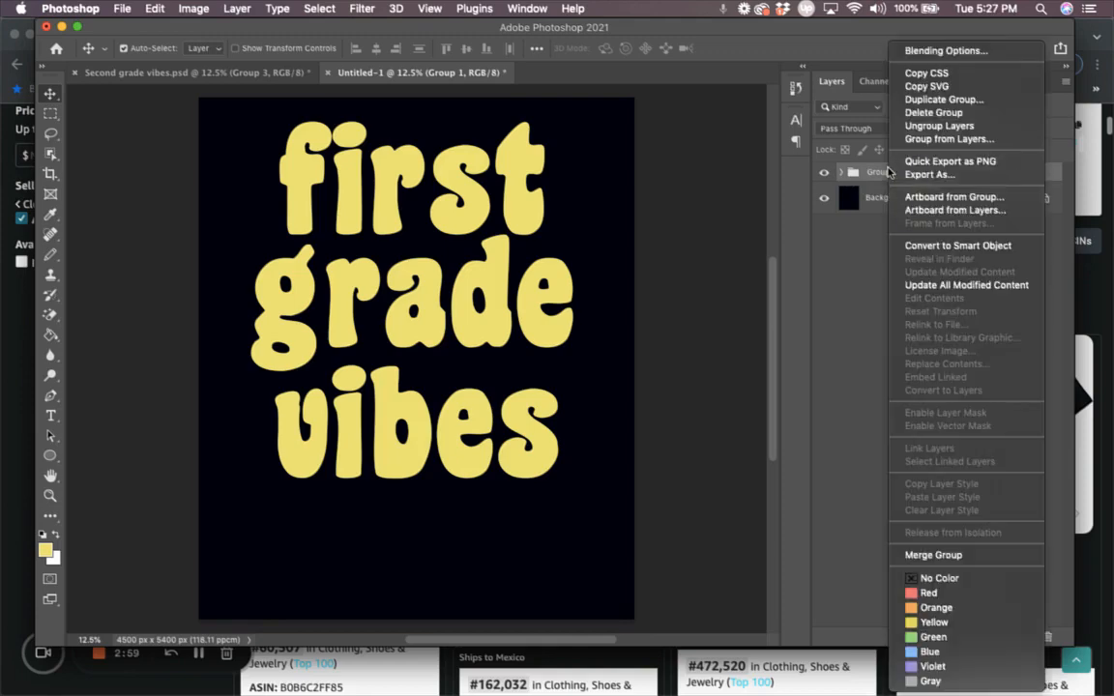
pyautogui.click(943, 246)
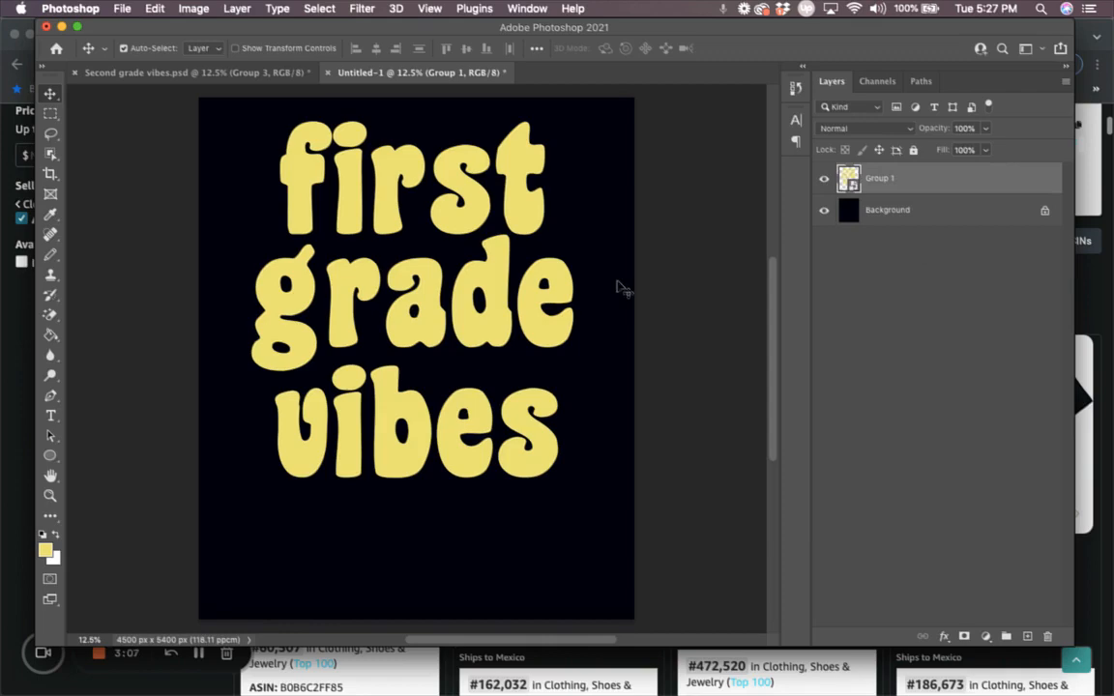
# Step: Apply the Wave warp style to Group 1 through Edit > Free Transform
pyautogui.click(154, 10)
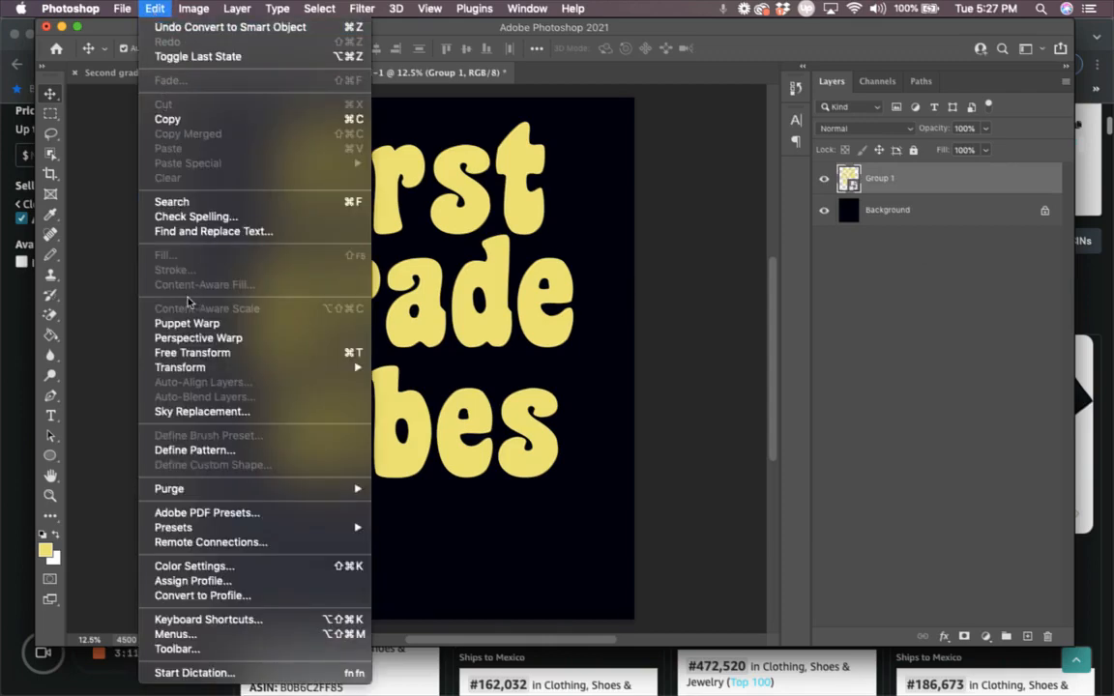
pyautogui.click(189, 354)
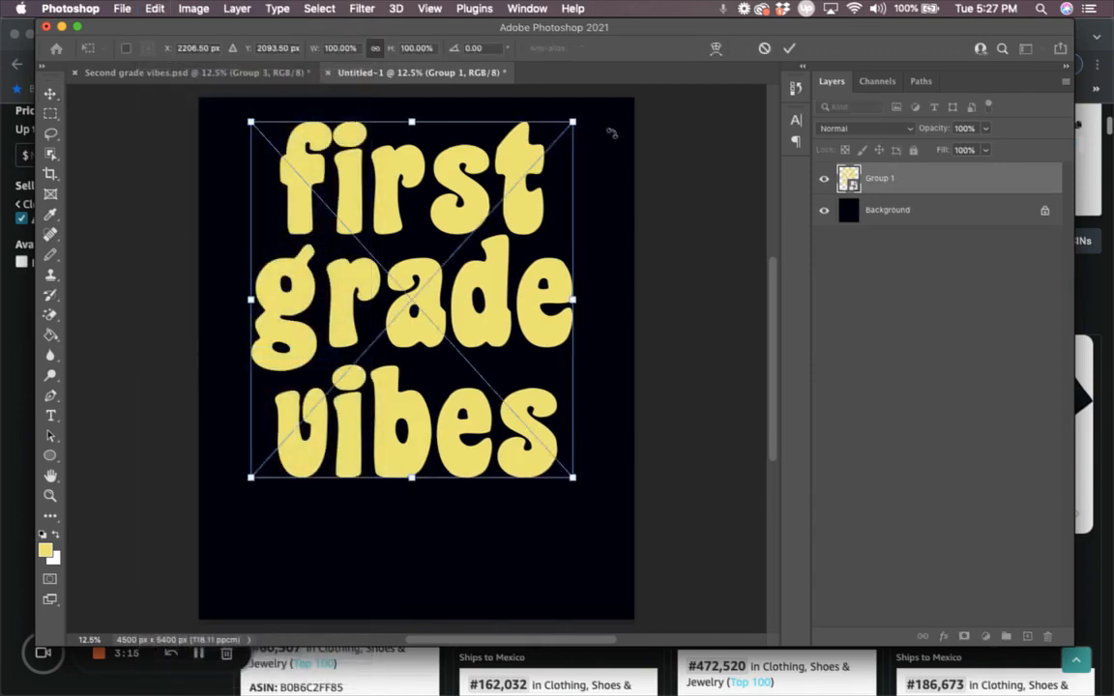
pyautogui.click(717, 49)
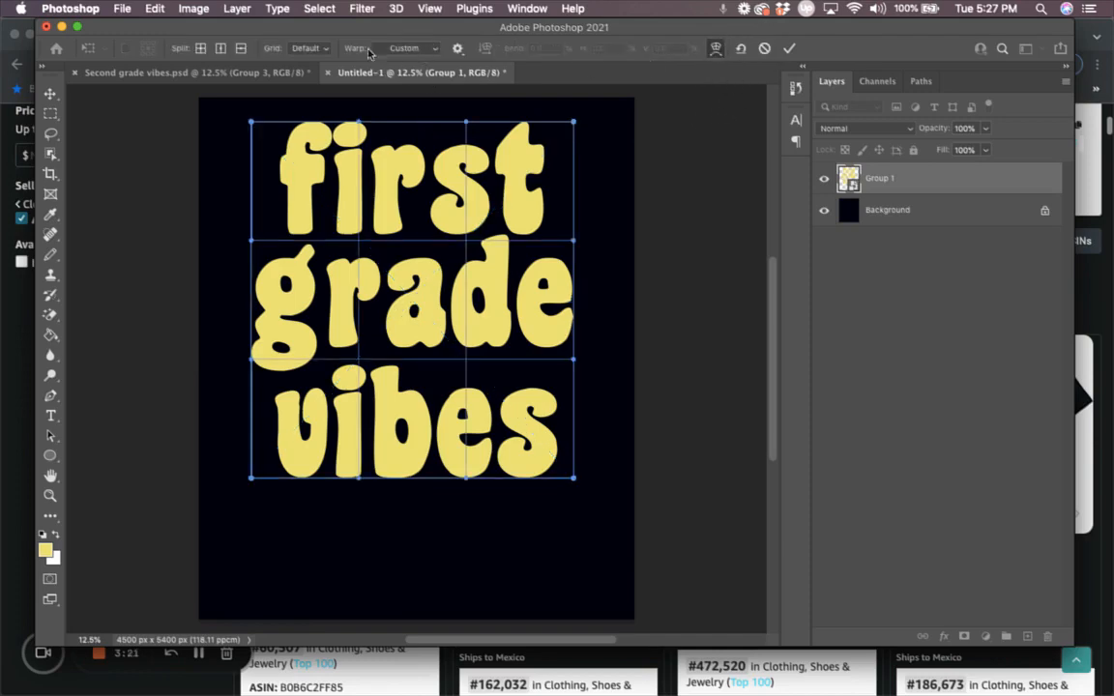
pyautogui.click(421, 49)
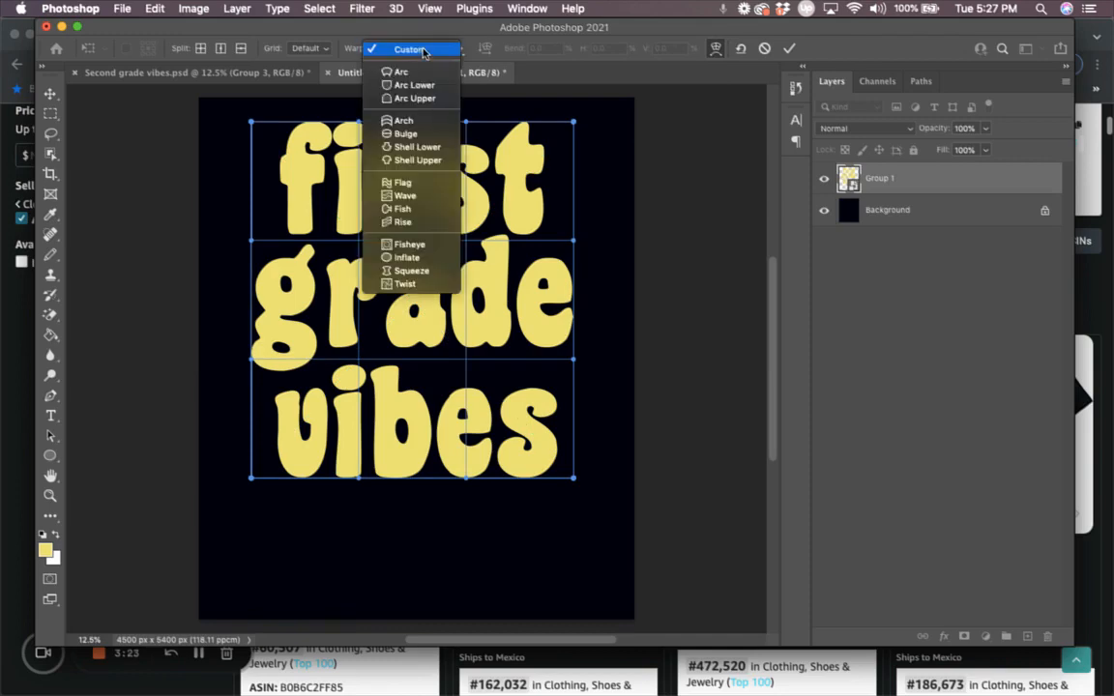
pyautogui.click(411, 195)
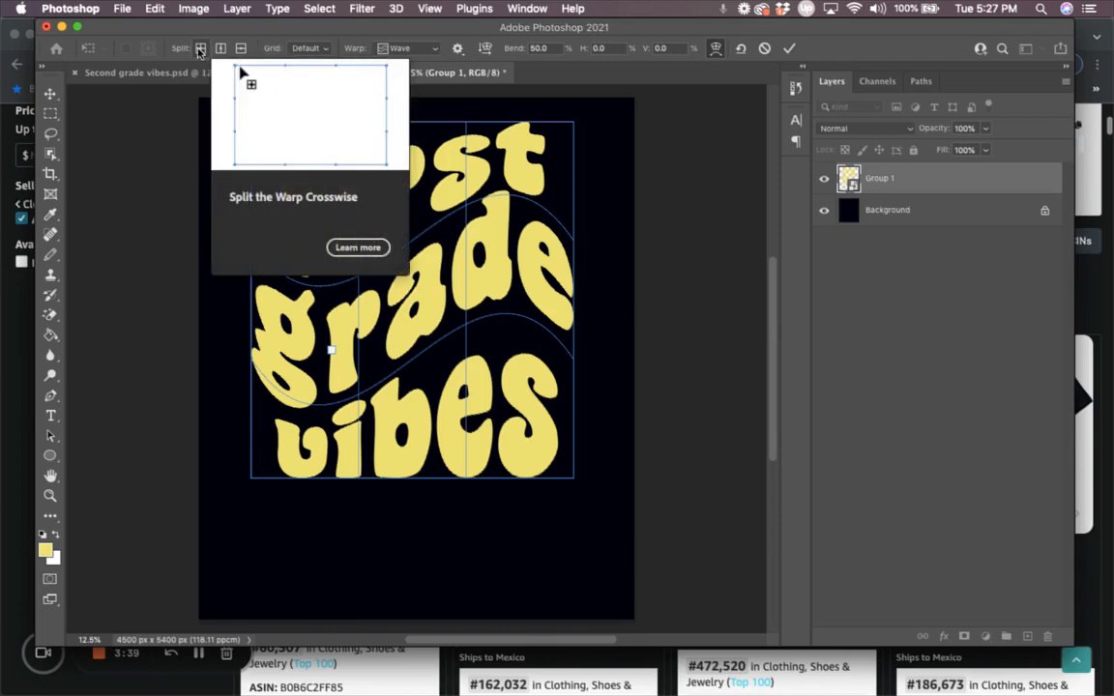
# Step: Split the warp grid crosswise and drag the mesh curves so grade and vibes curve evenly
pyautogui.click(199, 49)
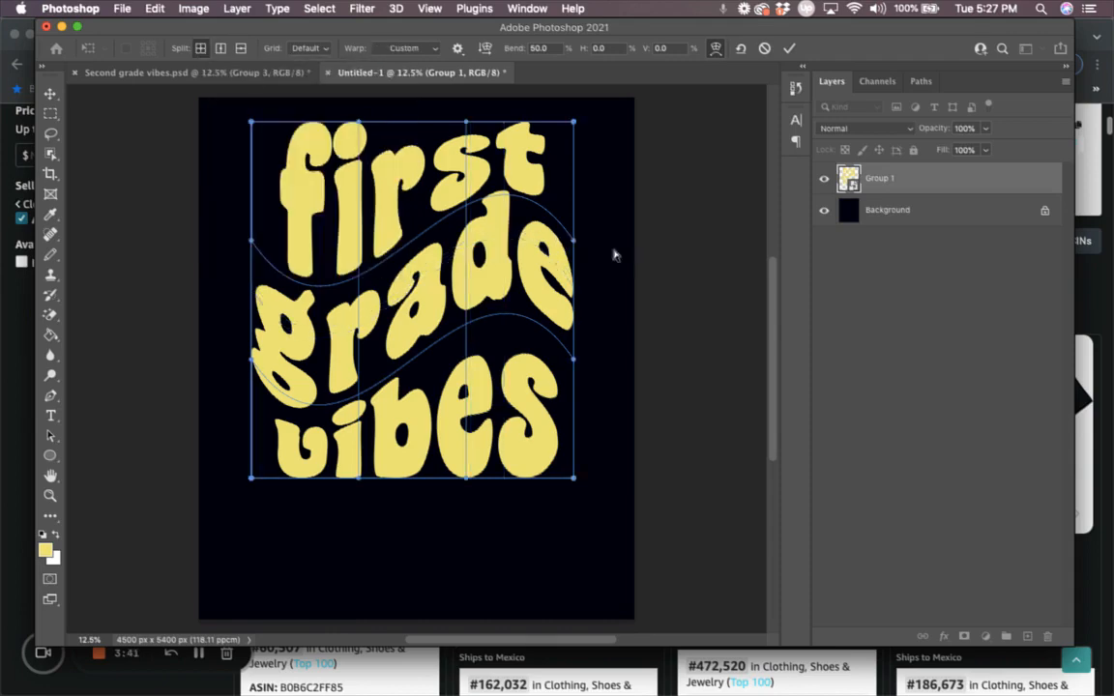
pyautogui.click(572, 238)
pyautogui.moveTo(512, 198); pyautogui.dragTo(517, 261)
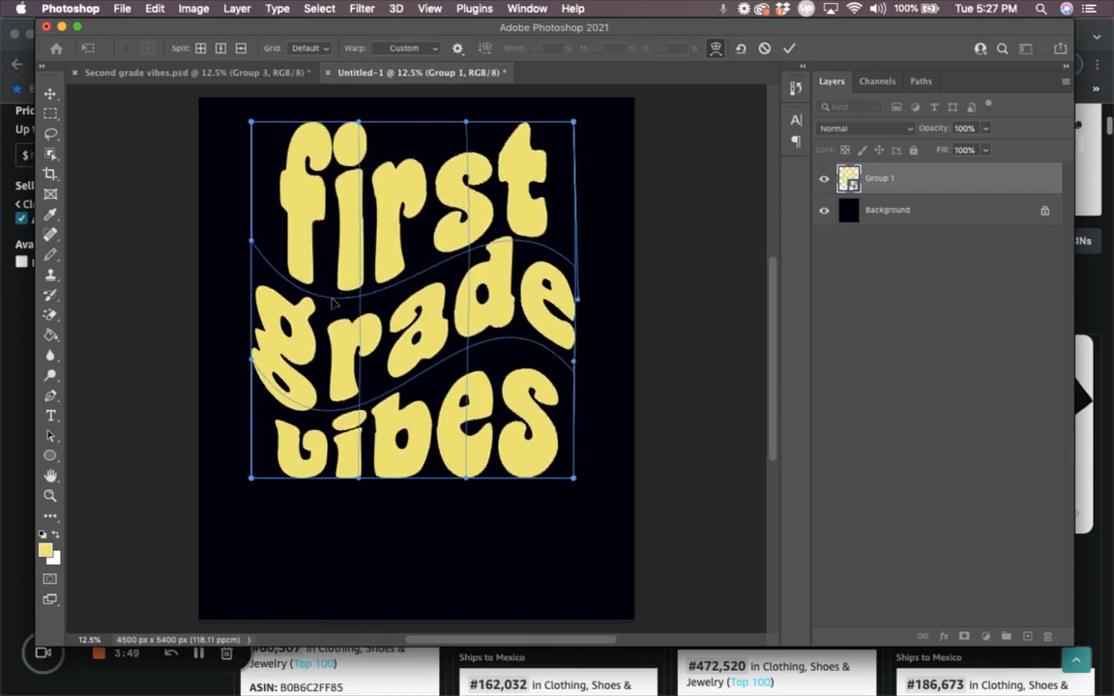
pyautogui.moveTo(332, 304); pyautogui.dragTo(329, 273)
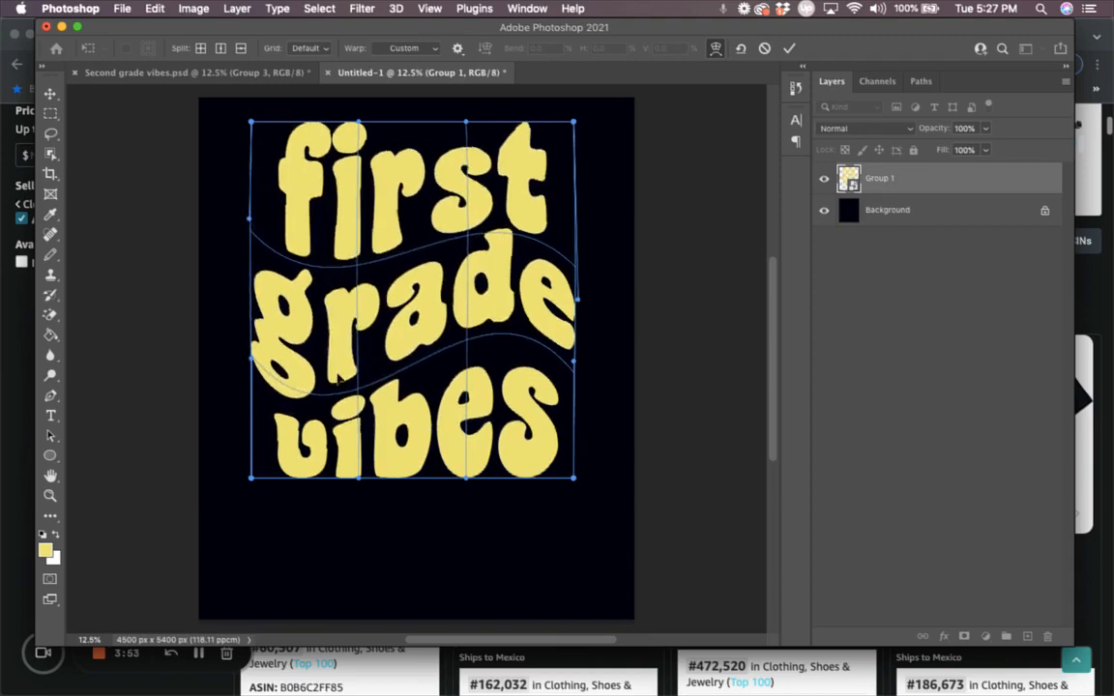
pyautogui.moveTo(332, 386); pyautogui.dragTo(330, 368)
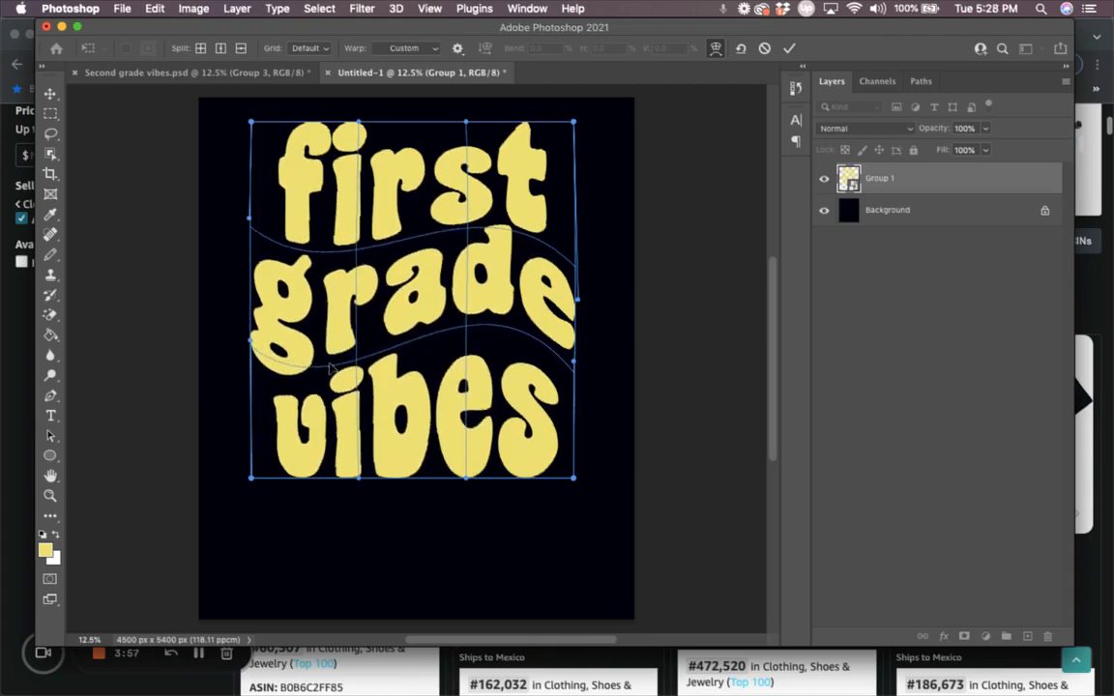
pyautogui.moveTo(510, 332); pyautogui.dragTo(510, 344)
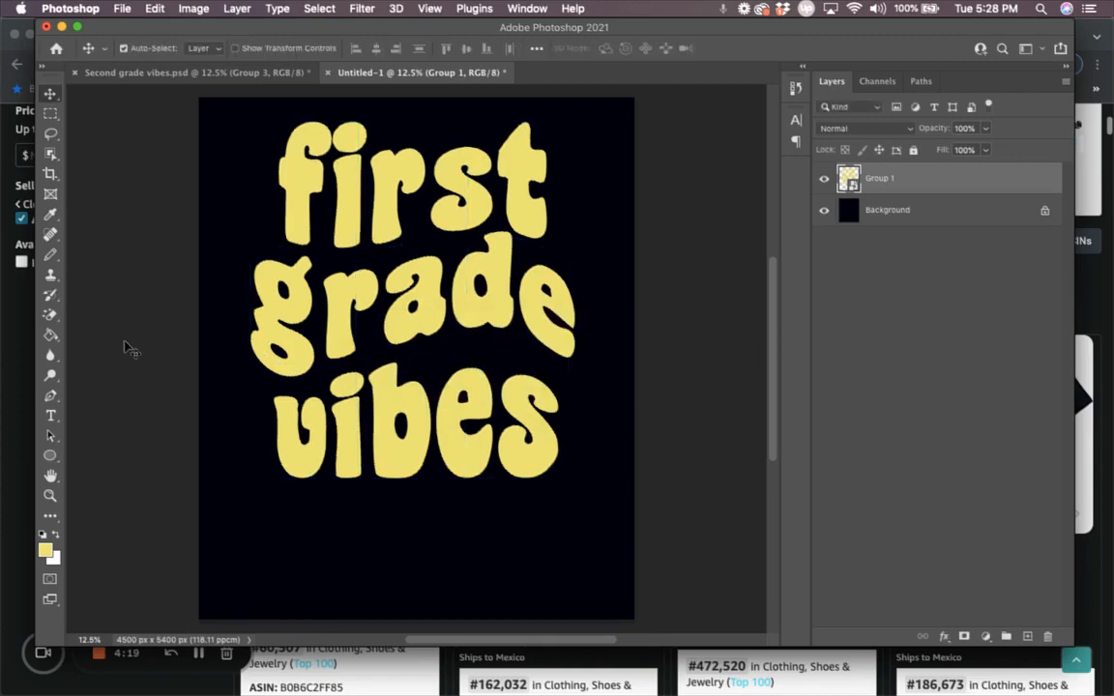
# Step: Set the foreground colour to pastel green #8fed72 and pick the Paint Bucket tool
pyautogui.click(45, 552)
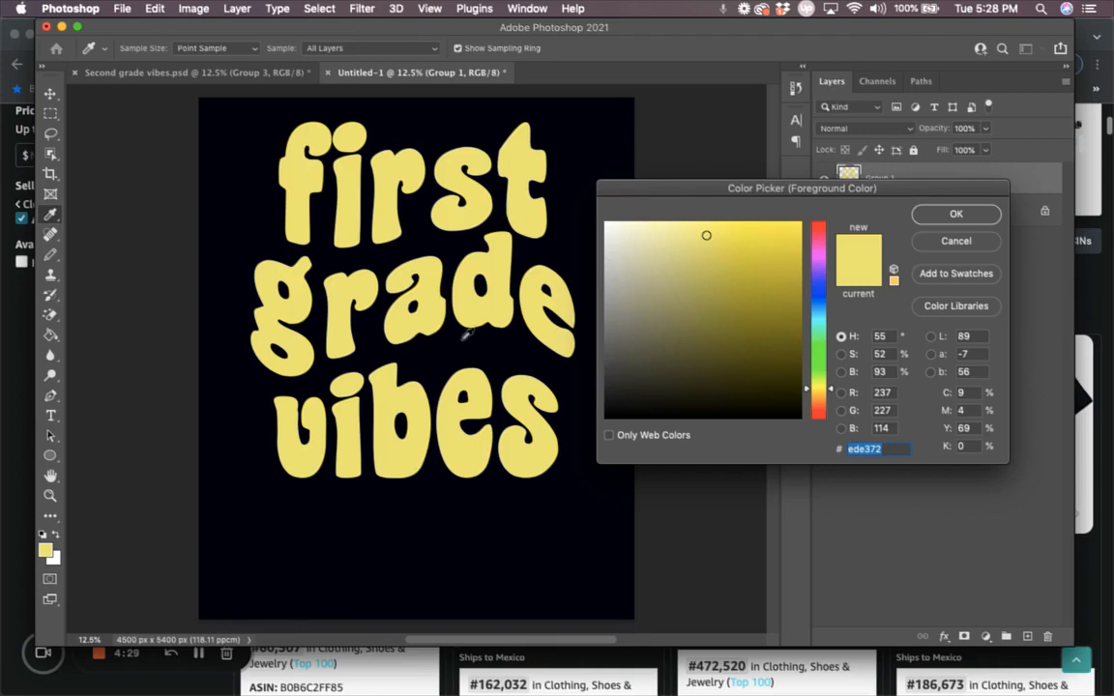
pyautogui.click(818, 364)
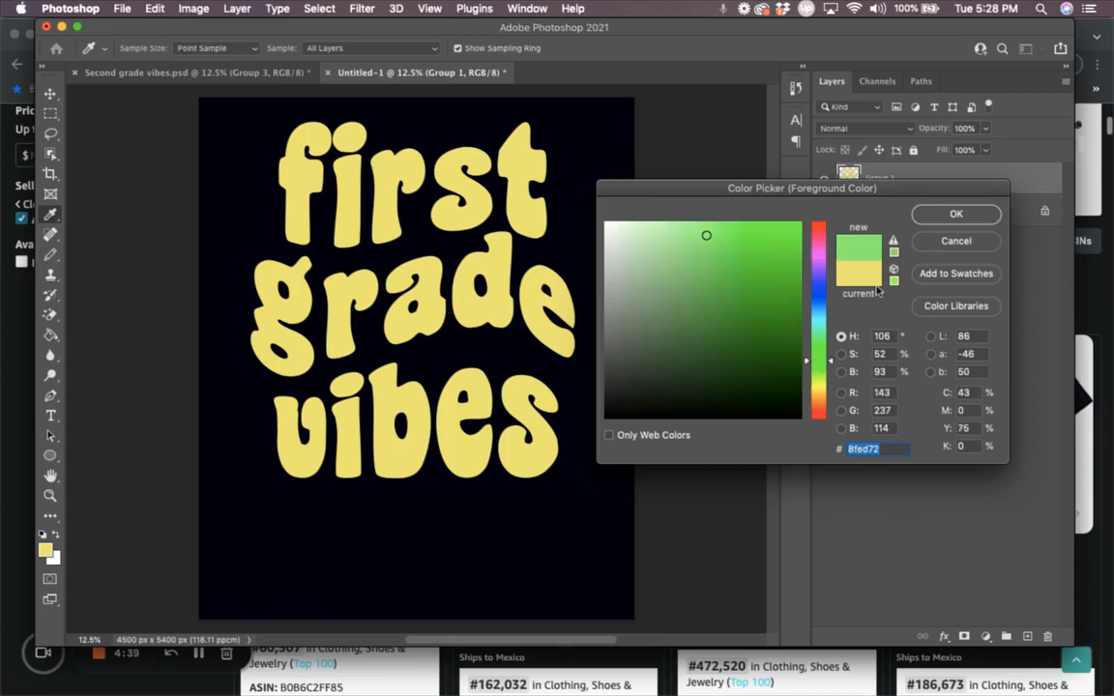
pyautogui.click(952, 215)
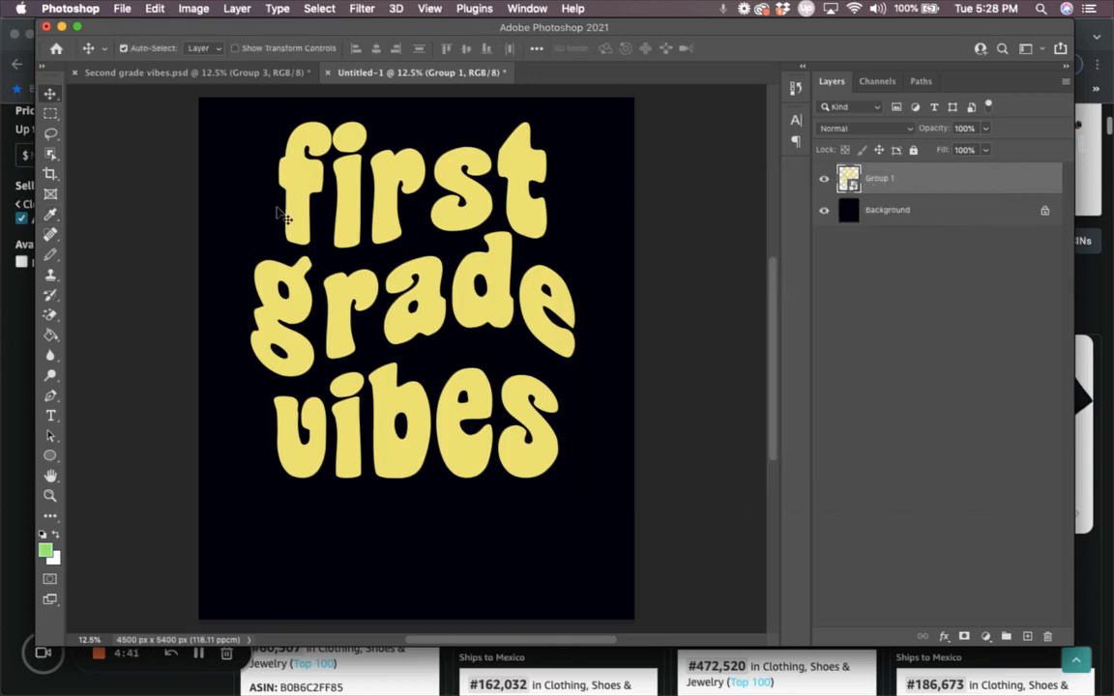
pyautogui.click(48, 336)
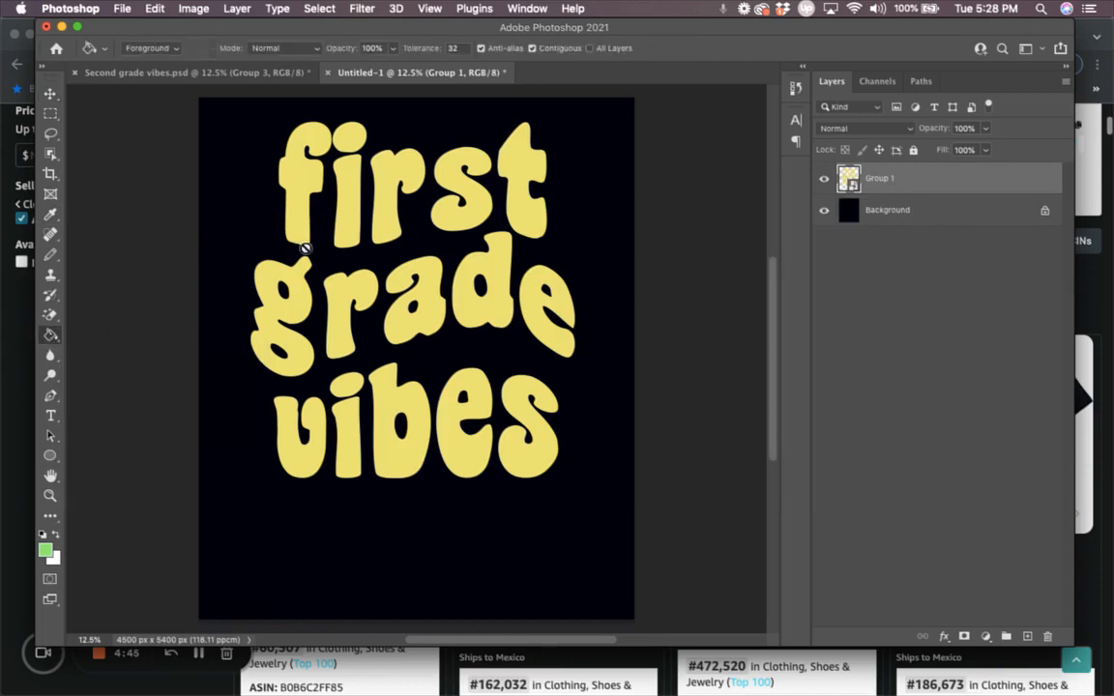
# Step: Rasterize Group 1 and fill the i of first, d of grade and v of vibes green
pyautogui.click(348, 222)
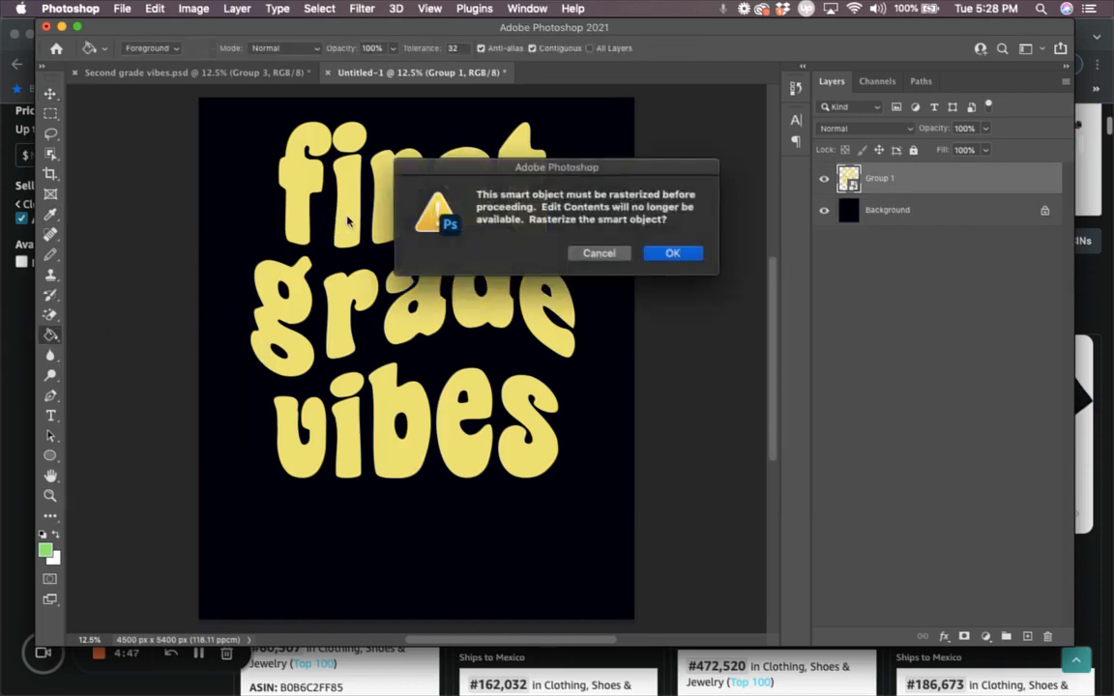
pyautogui.press('Return')
pyautogui.click(351, 224)
pyautogui.click(354, 138)
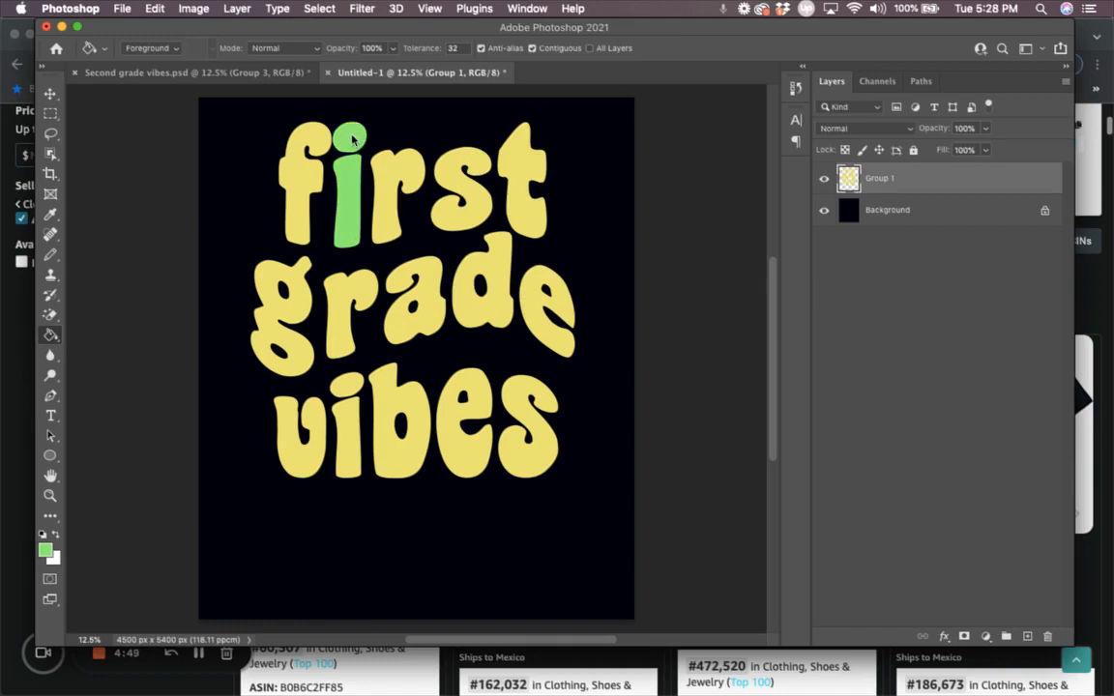
pyautogui.click(472, 321)
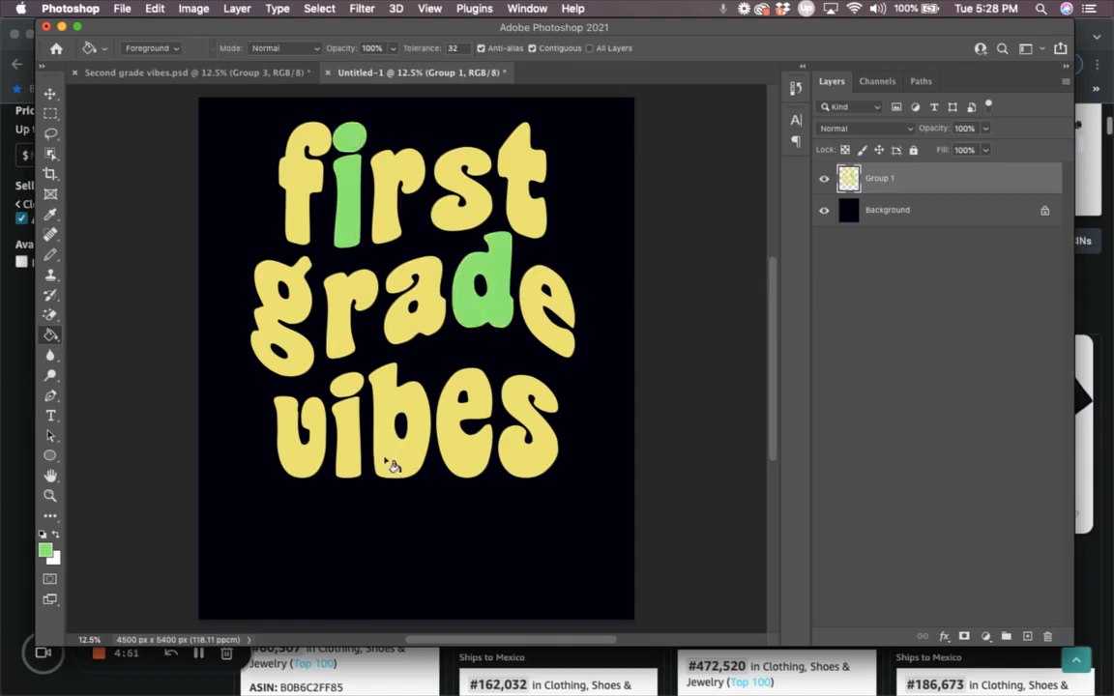
pyautogui.click(302, 468)
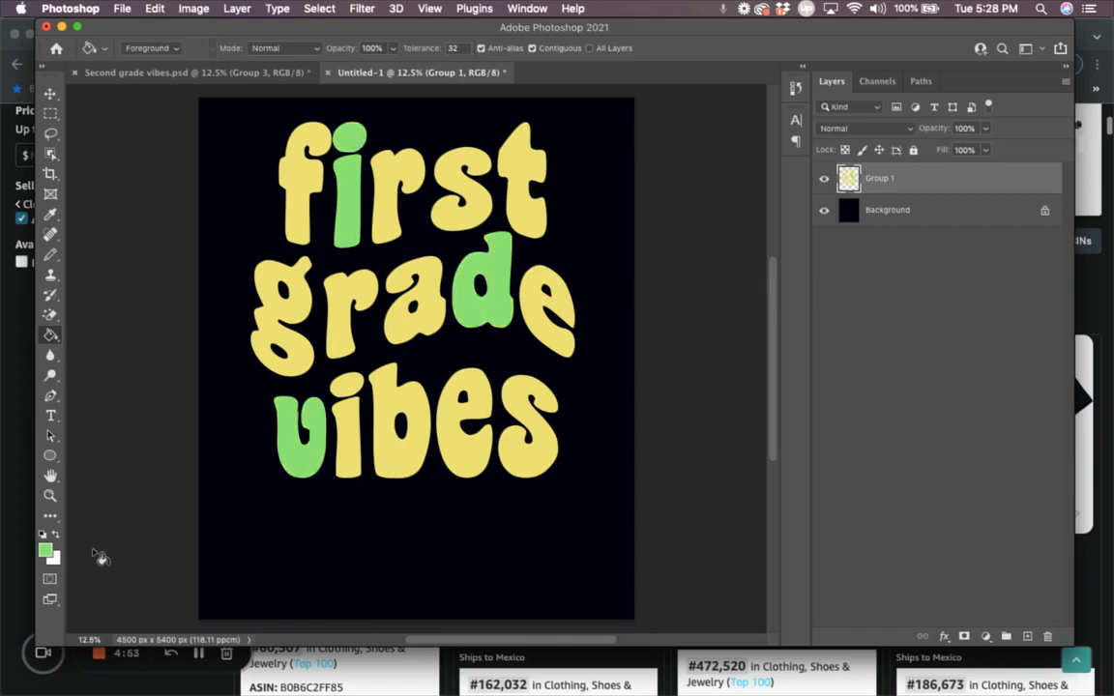
pyautogui.click(44, 549)
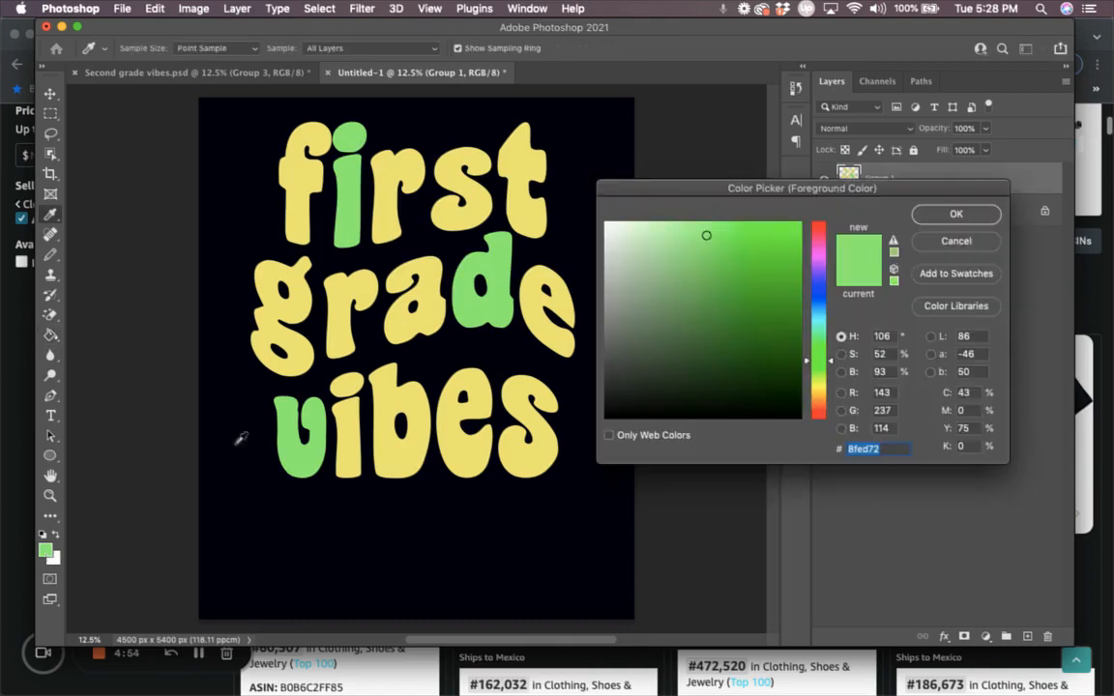
# Step: Fill the s of first, g of grade and s of vibes with cyan
pyautogui.click(819, 319)
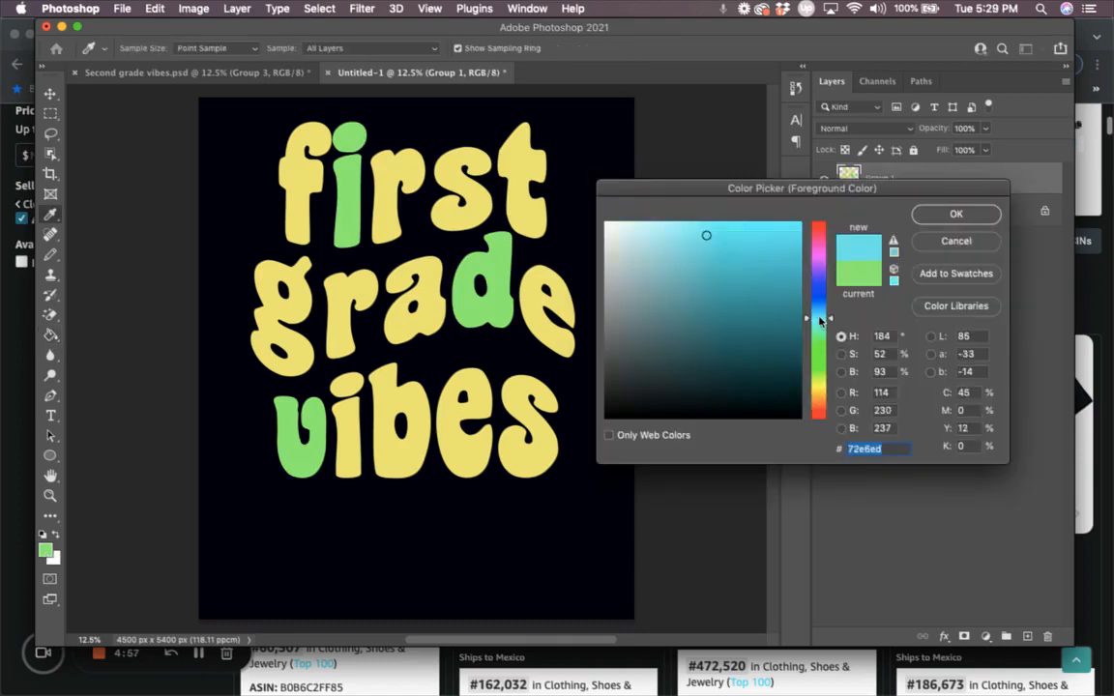
pyautogui.click(956, 215)
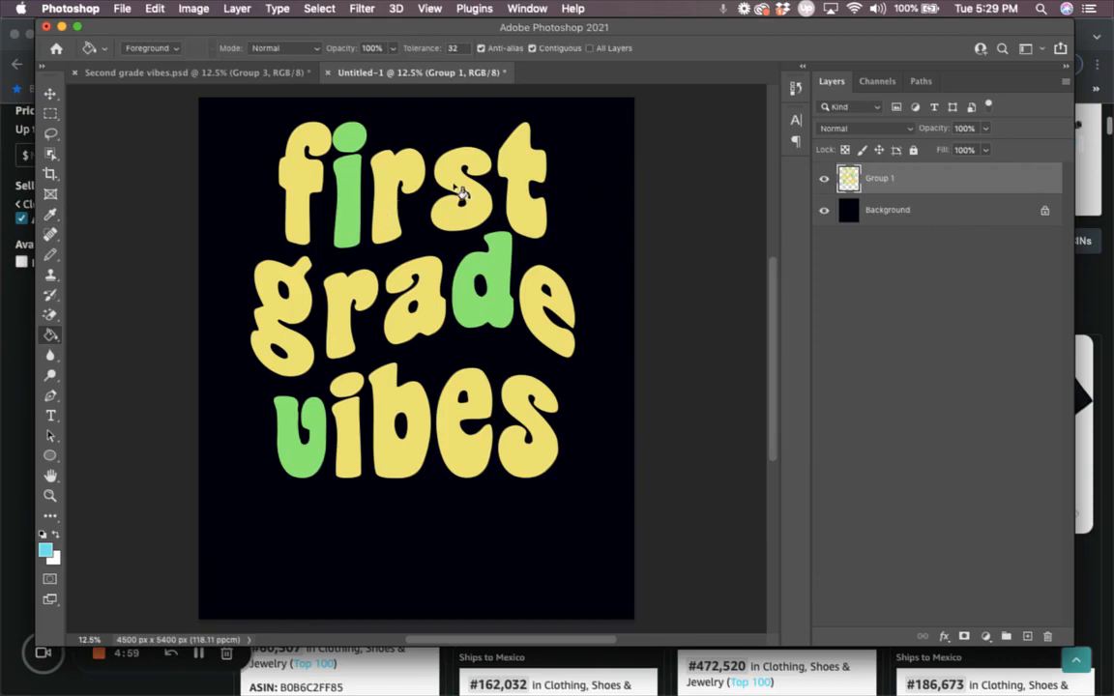
pyautogui.click(458, 186)
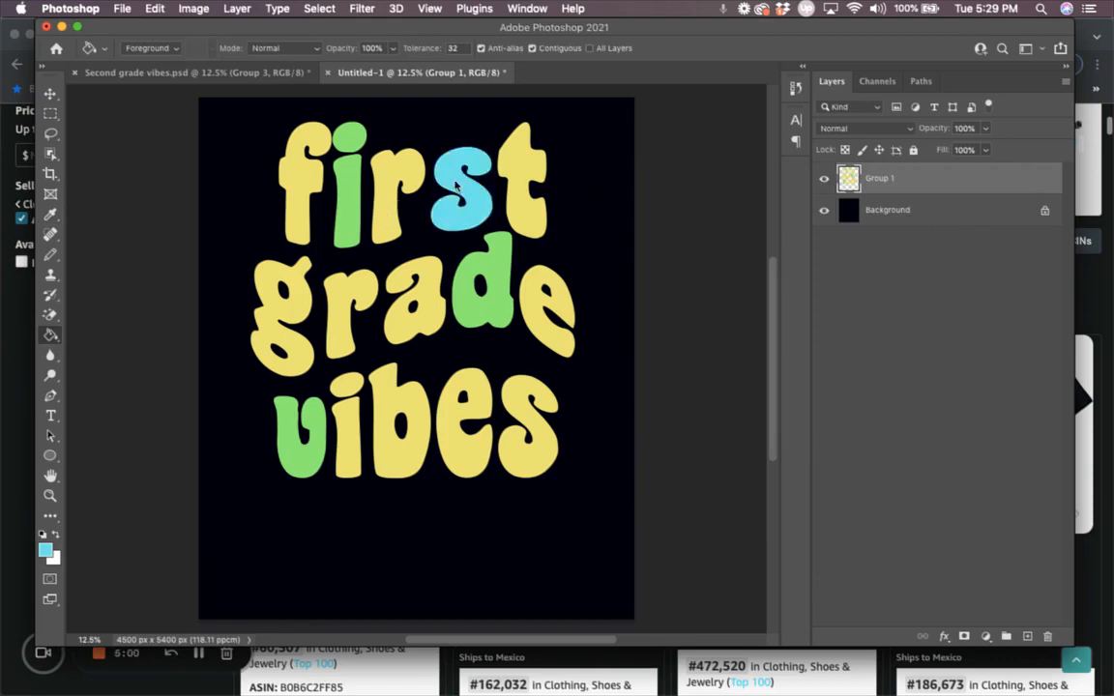
pyautogui.click(290, 340)
pyautogui.click(527, 458)
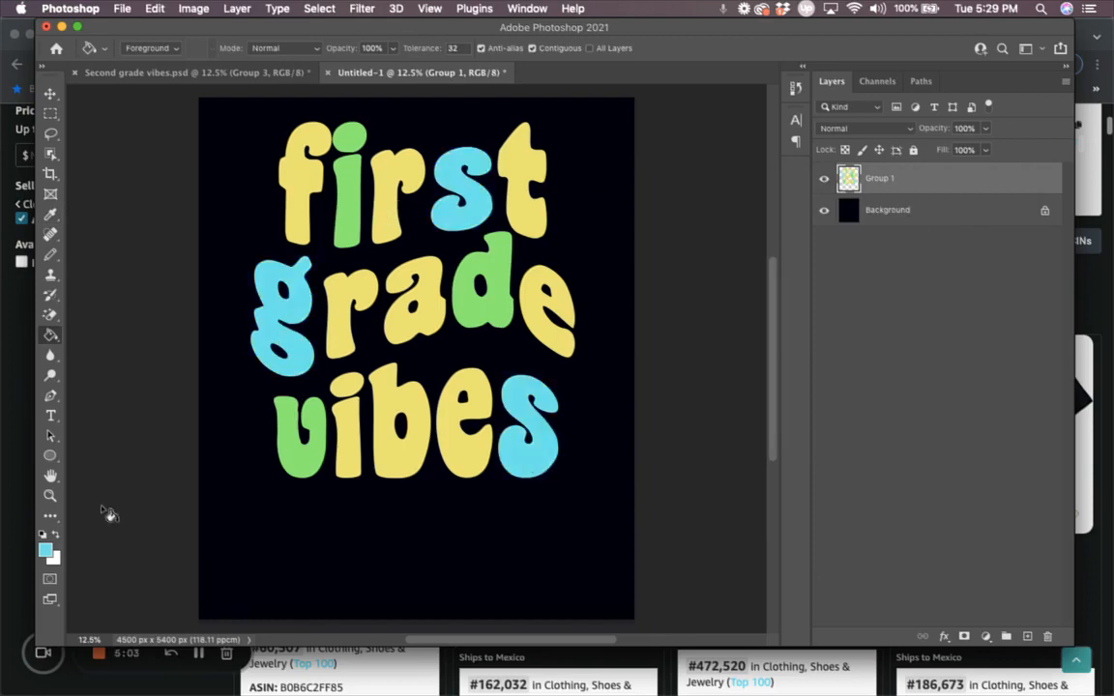
# Step: Fill the r of first, r of grade and e of vibes with purple
pyautogui.click(45, 551)
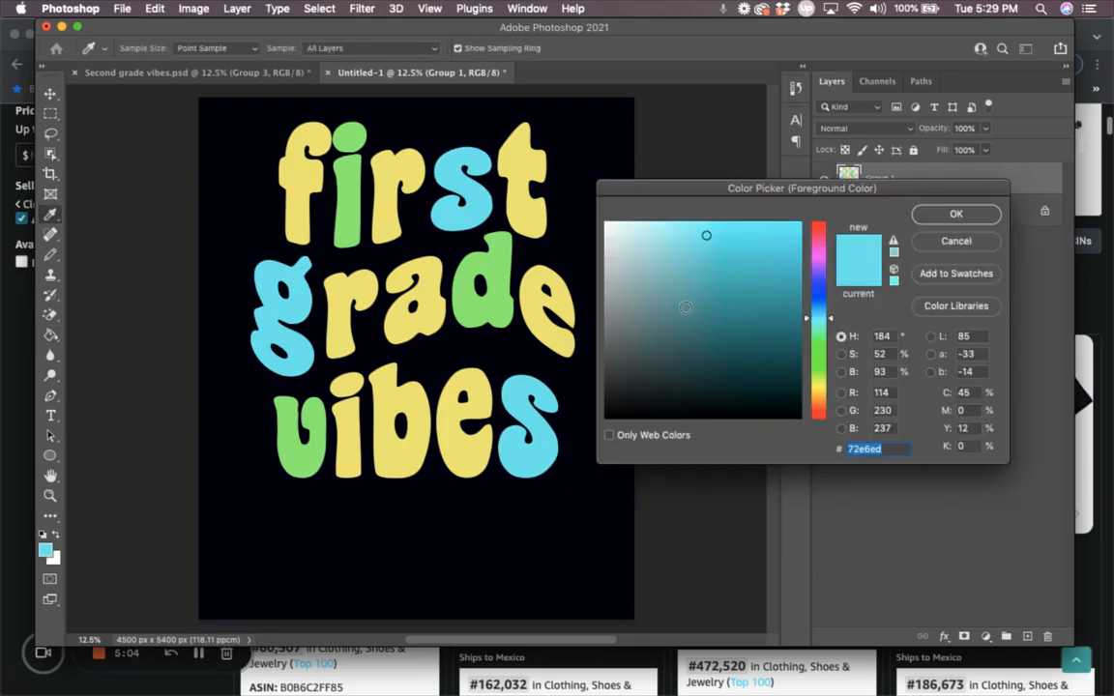
pyautogui.click(820, 270)
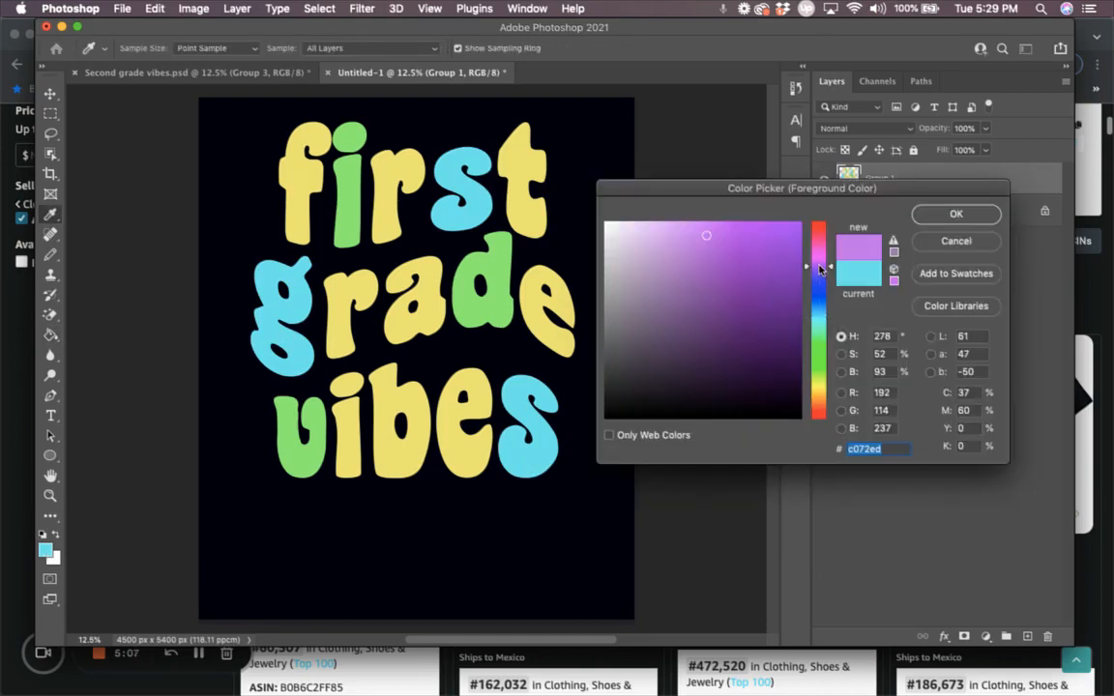
pyautogui.click(957, 214)
pyautogui.press('g')
pyautogui.click(380, 218)
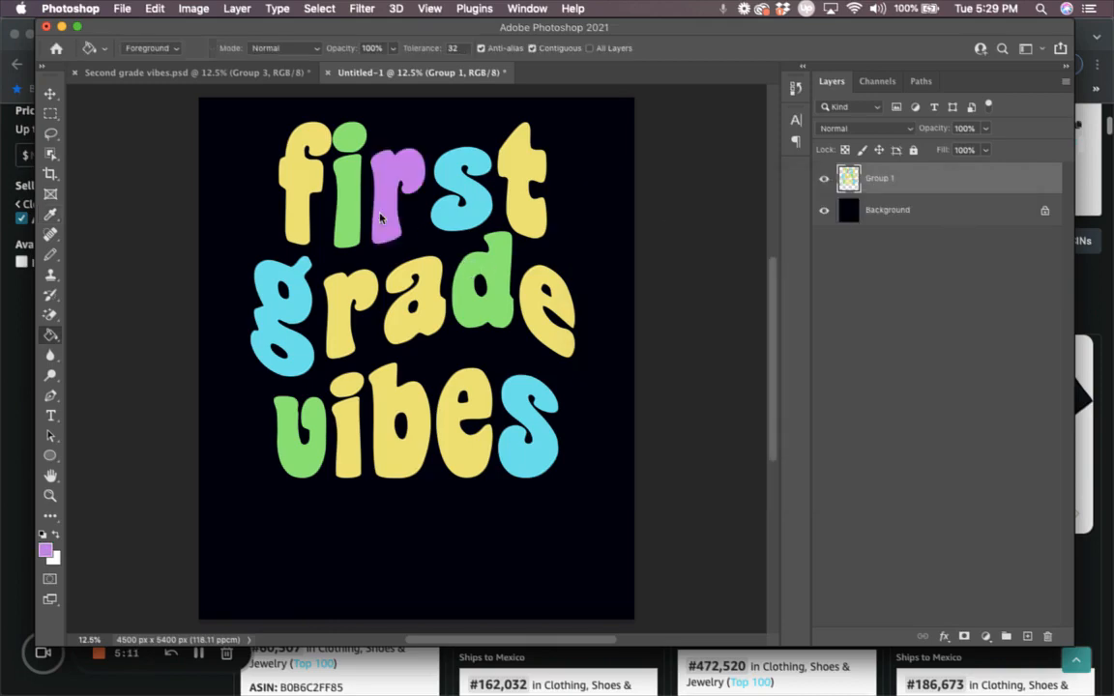
pyautogui.click(327, 300)
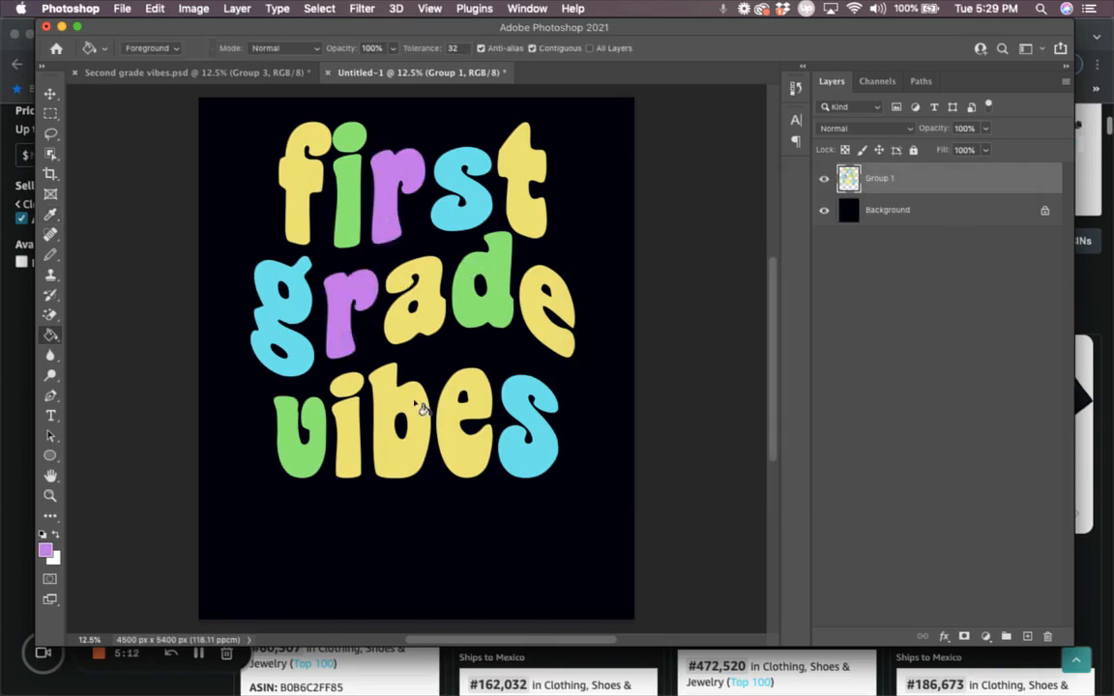
pyautogui.click(467, 458)
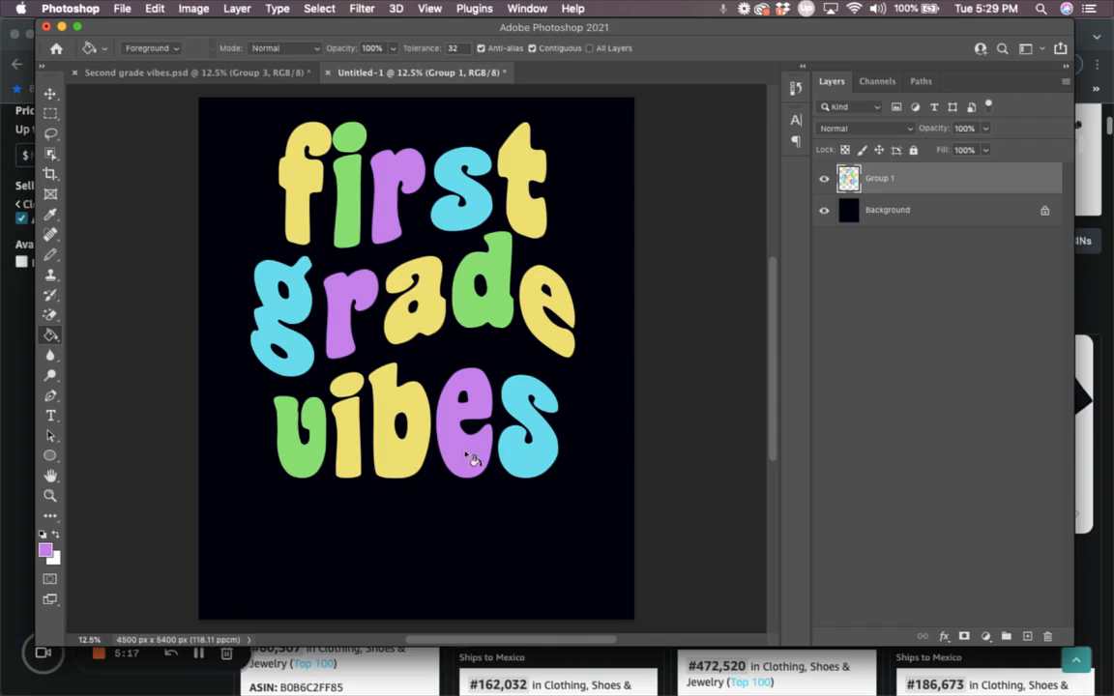
# Step: Fill the t of first, a of grade and i of vibes pink (#ed72ac), undoing the b fill
pyautogui.click(45, 551)
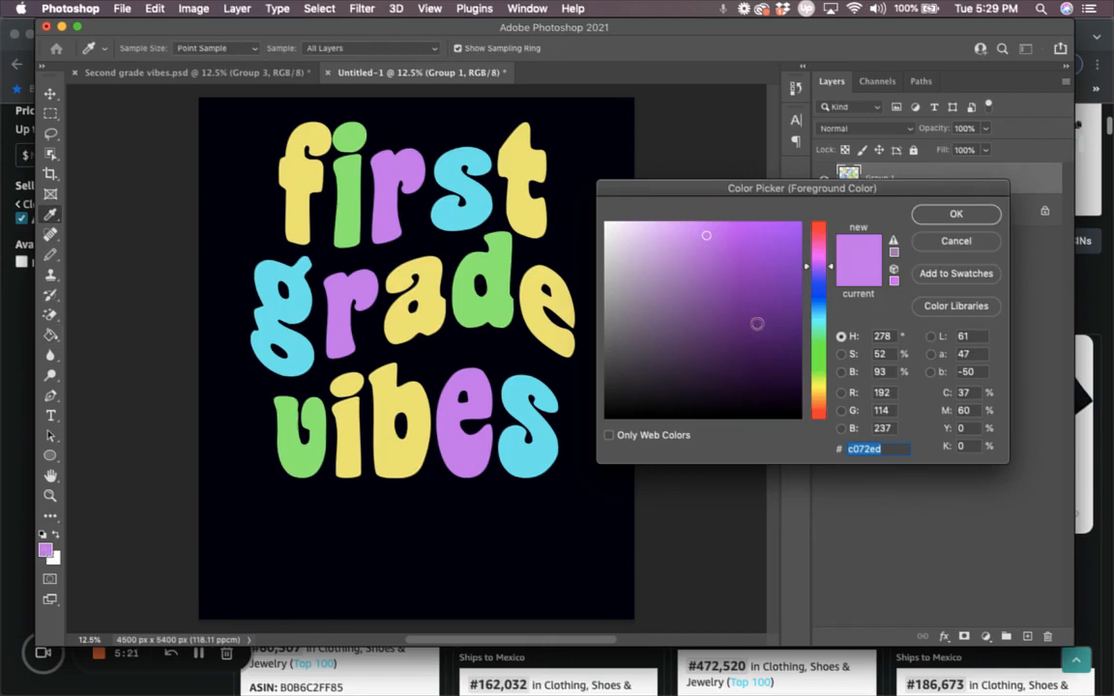
pyautogui.click(821, 240)
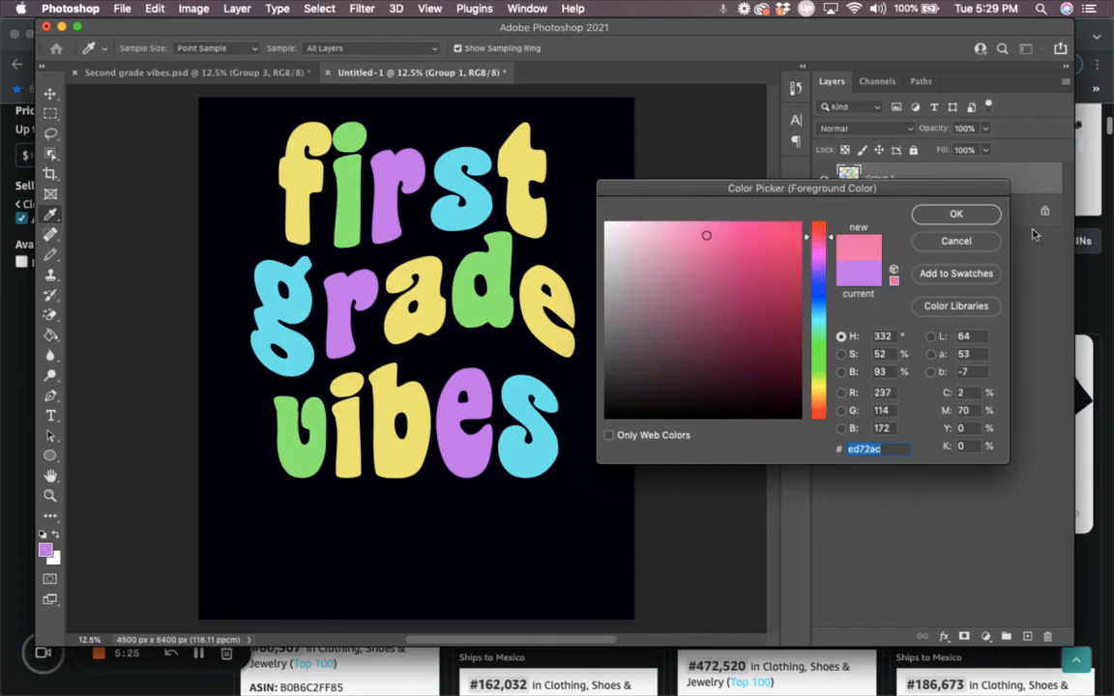
pyautogui.click(933, 212)
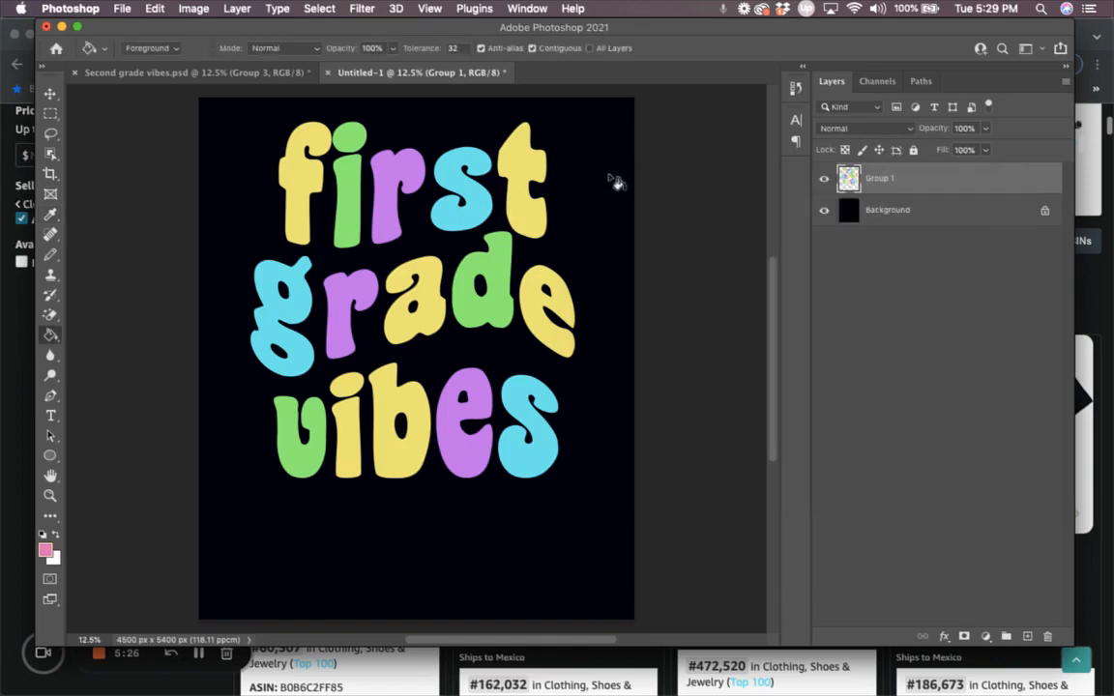
pyautogui.click(521, 209)
pyautogui.click(411, 332)
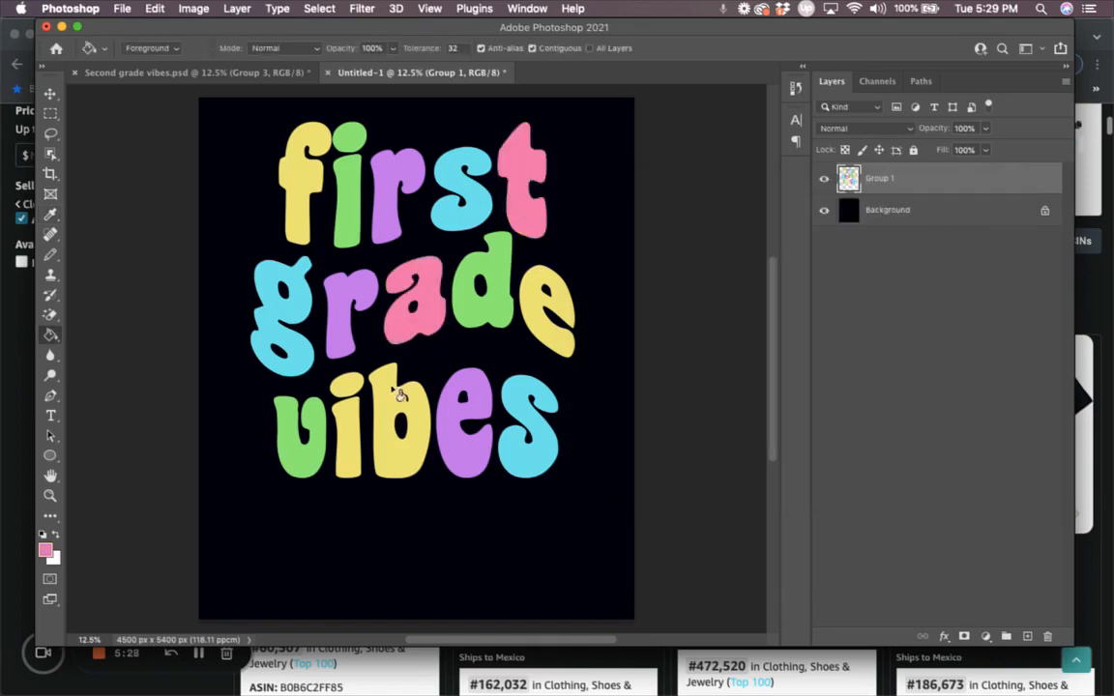
pyautogui.click(384, 447)
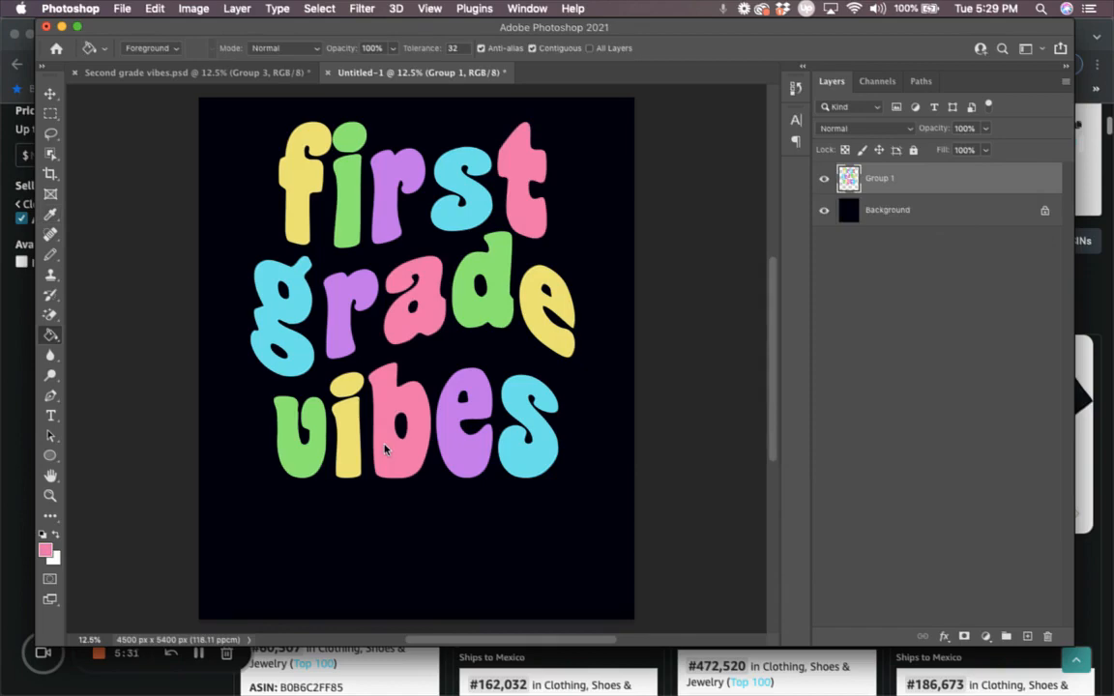
pyautogui.press('super+z')
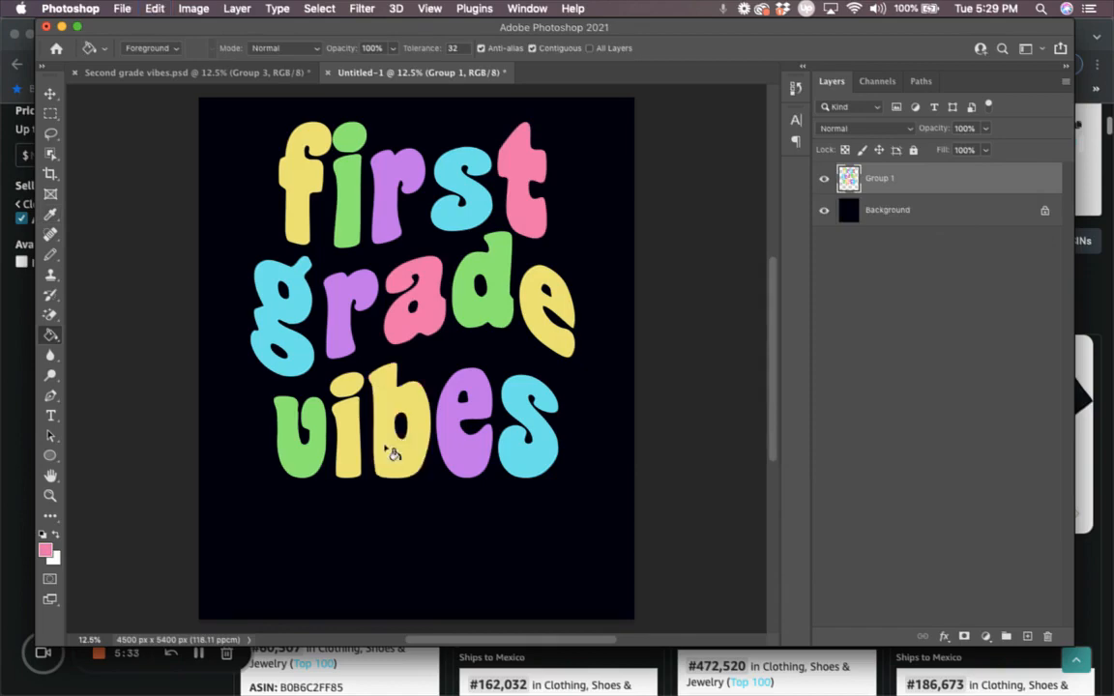
pyautogui.click(345, 450)
pyautogui.click(352, 385)
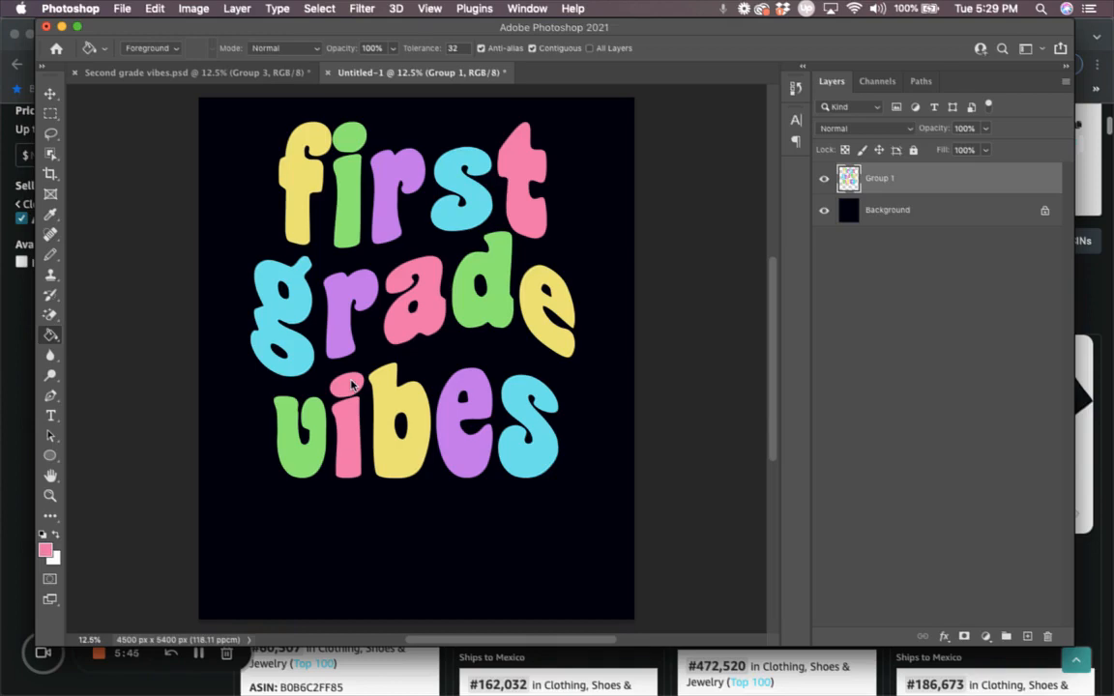
pyautogui.click(12, 523)
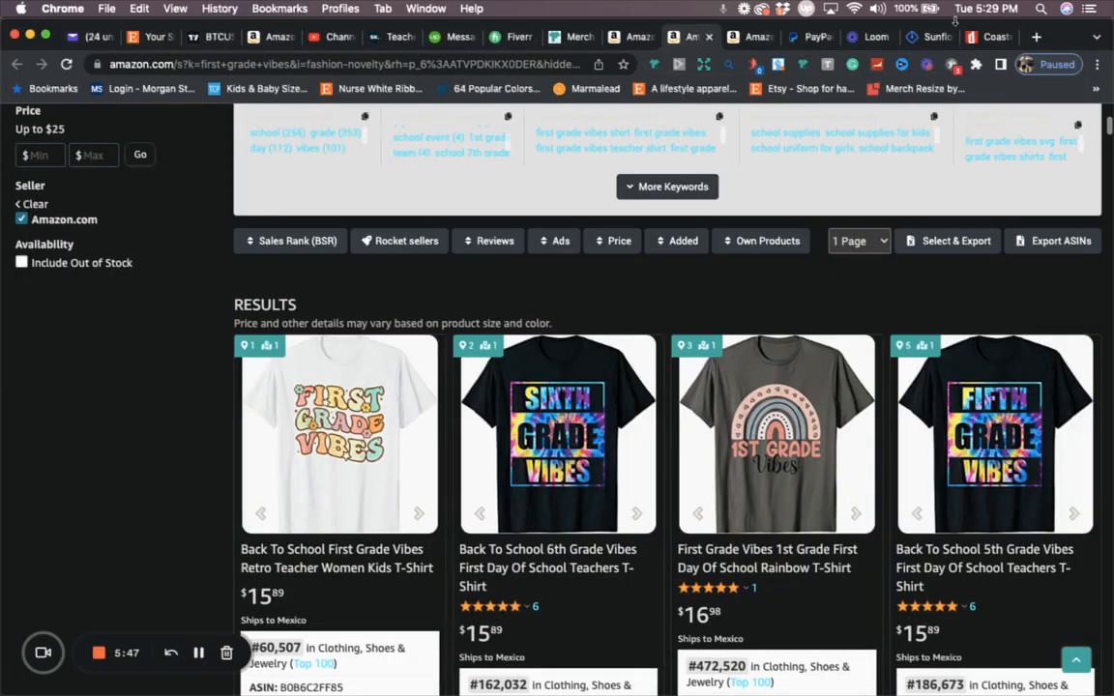
pyautogui.click(930, 37)
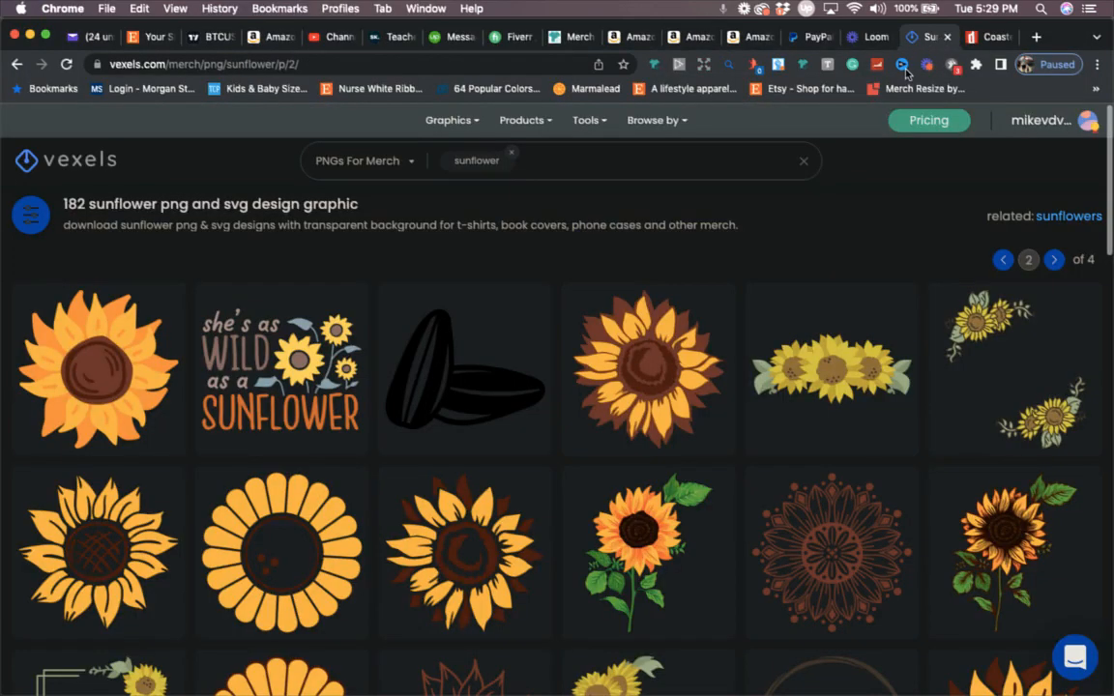
pyautogui.scroll(-5, 834, 331)
pyautogui.scroll(-10, 834, 330)
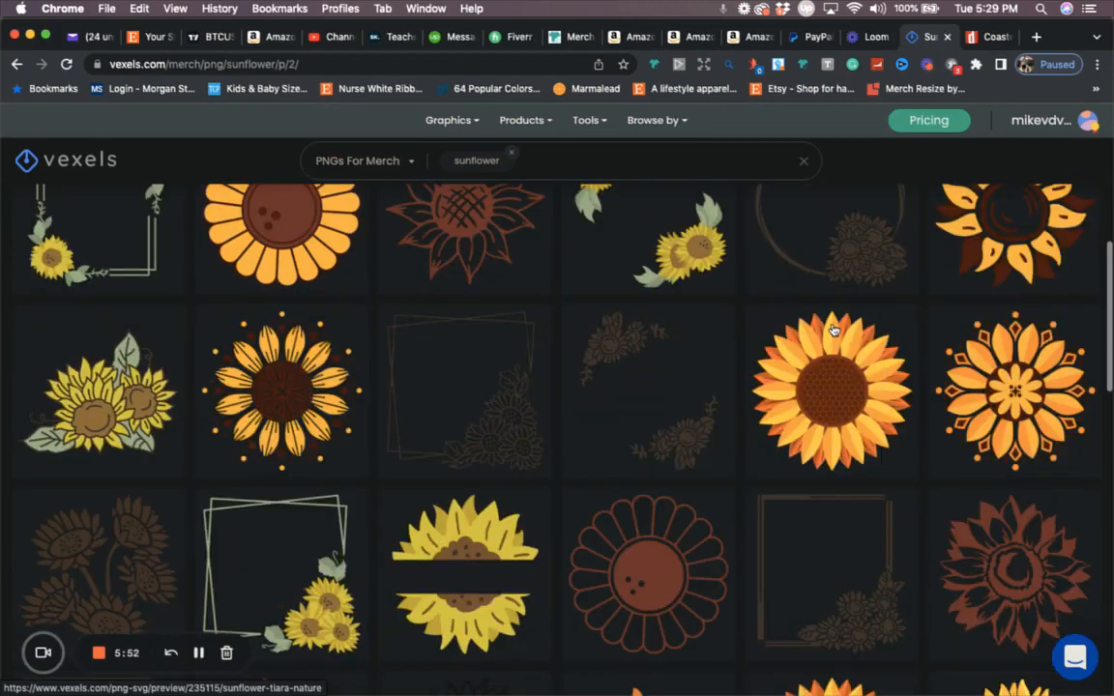
pyautogui.scroll(5, 834, 326)
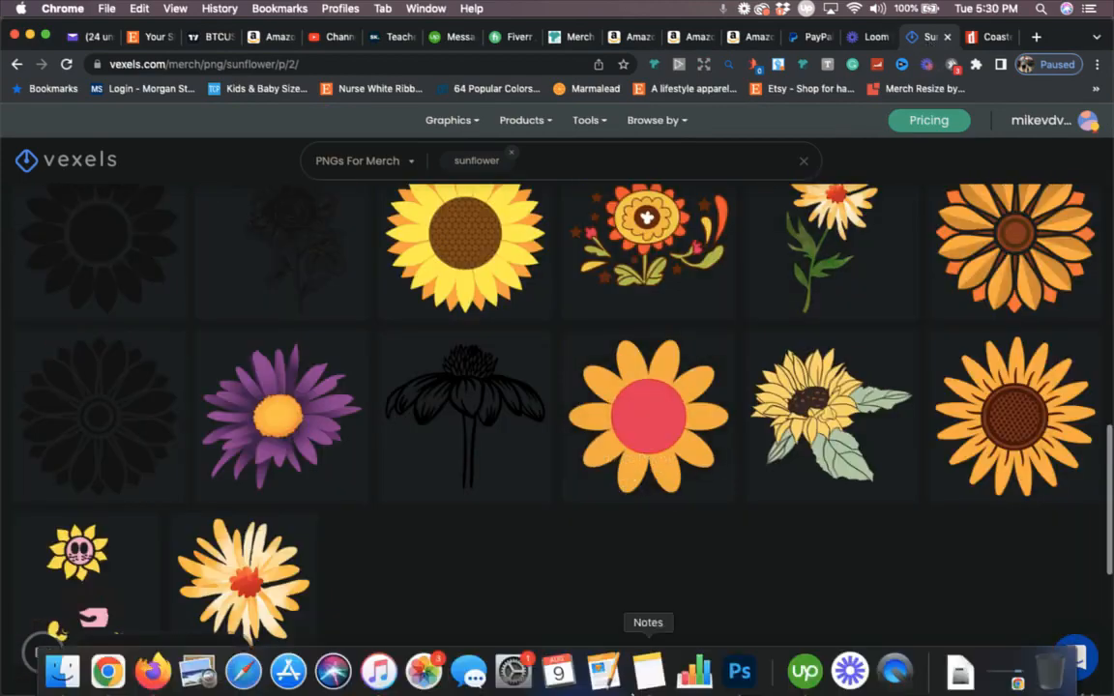
pyautogui.click(741, 669)
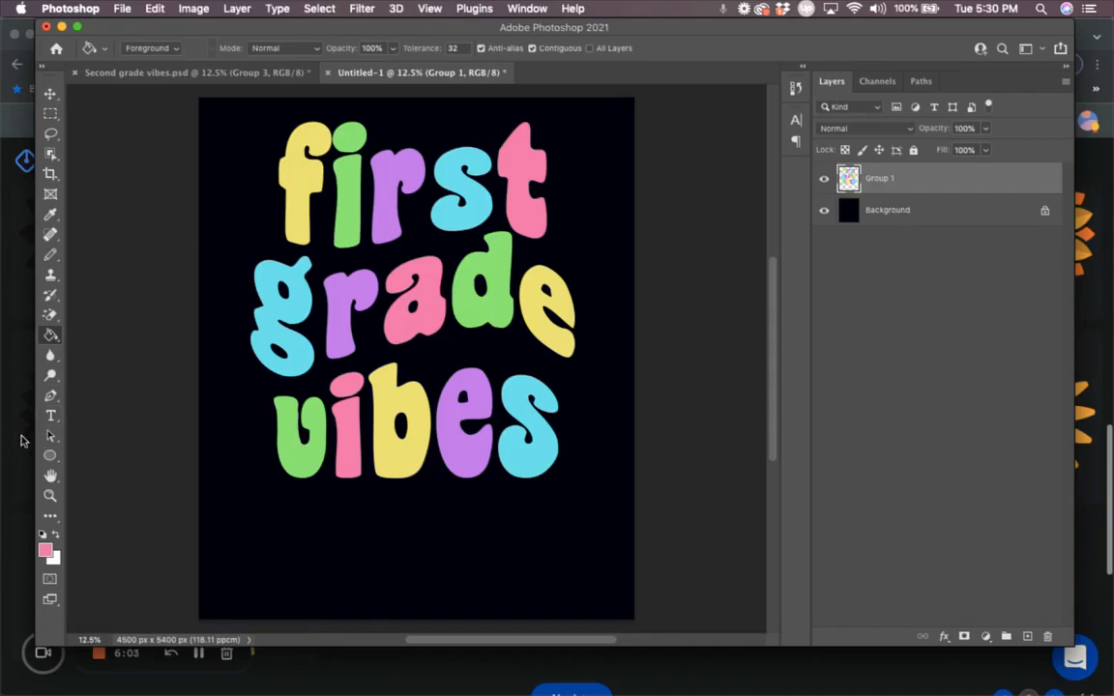
# Step: Check the Coaster font page on dafont, then return to Photoshop and open Finder on Documents
pyautogui.press('super+Tab')
pyautogui.click(992, 39)
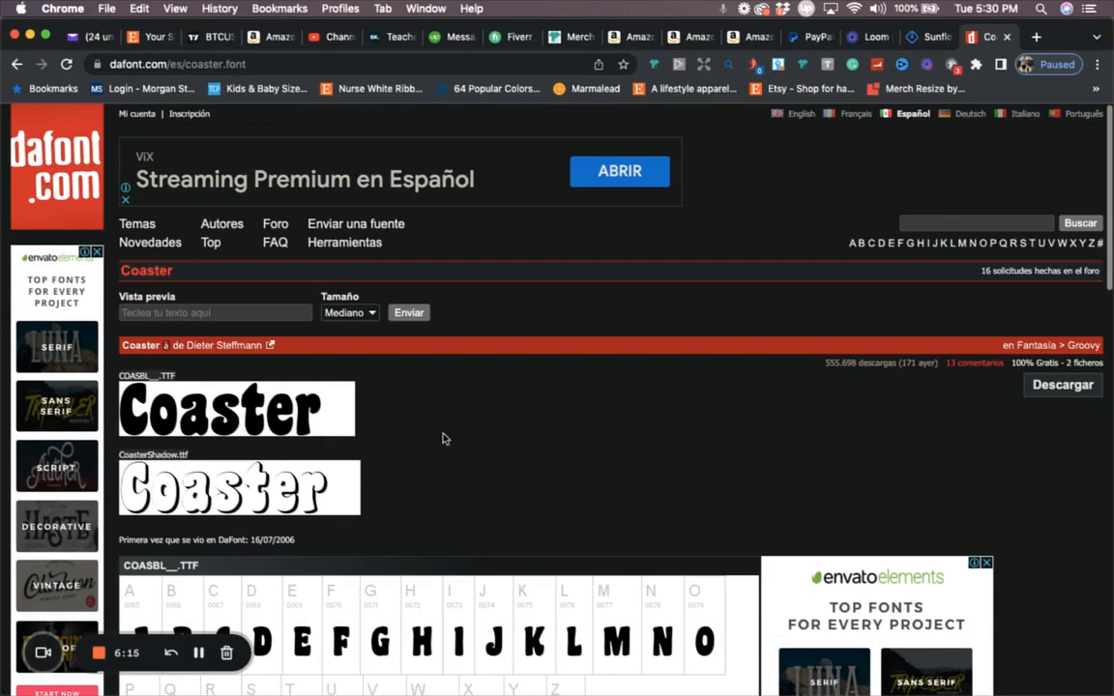
pyautogui.moveTo(758, 673)
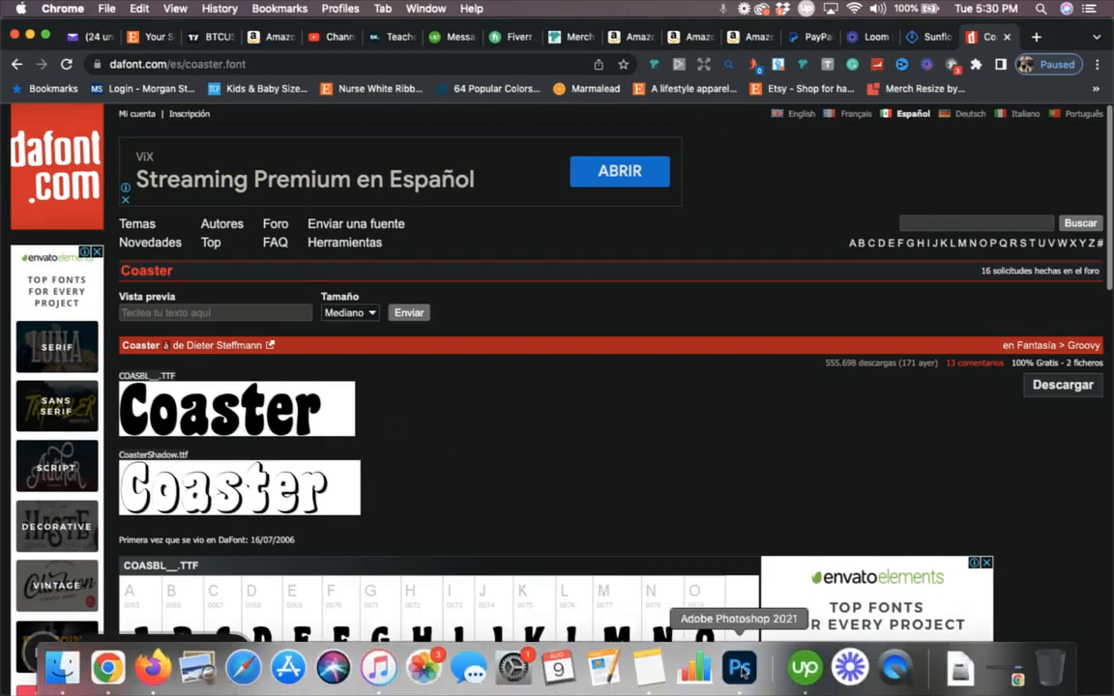
pyautogui.click(741, 670)
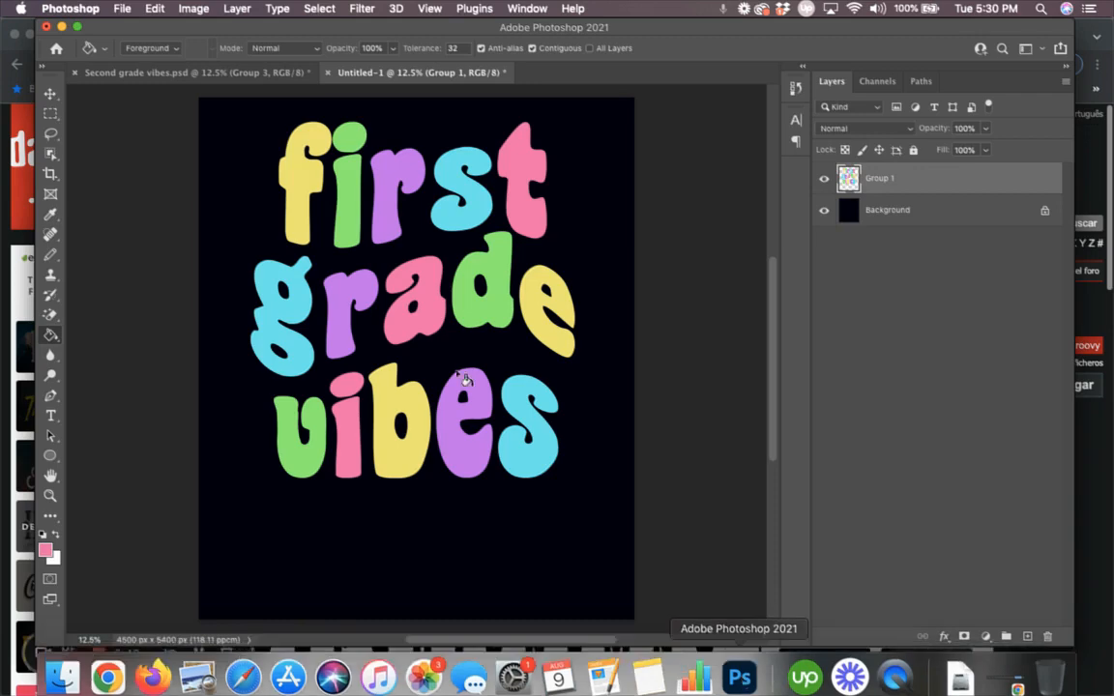
pyautogui.moveTo(61, 671)
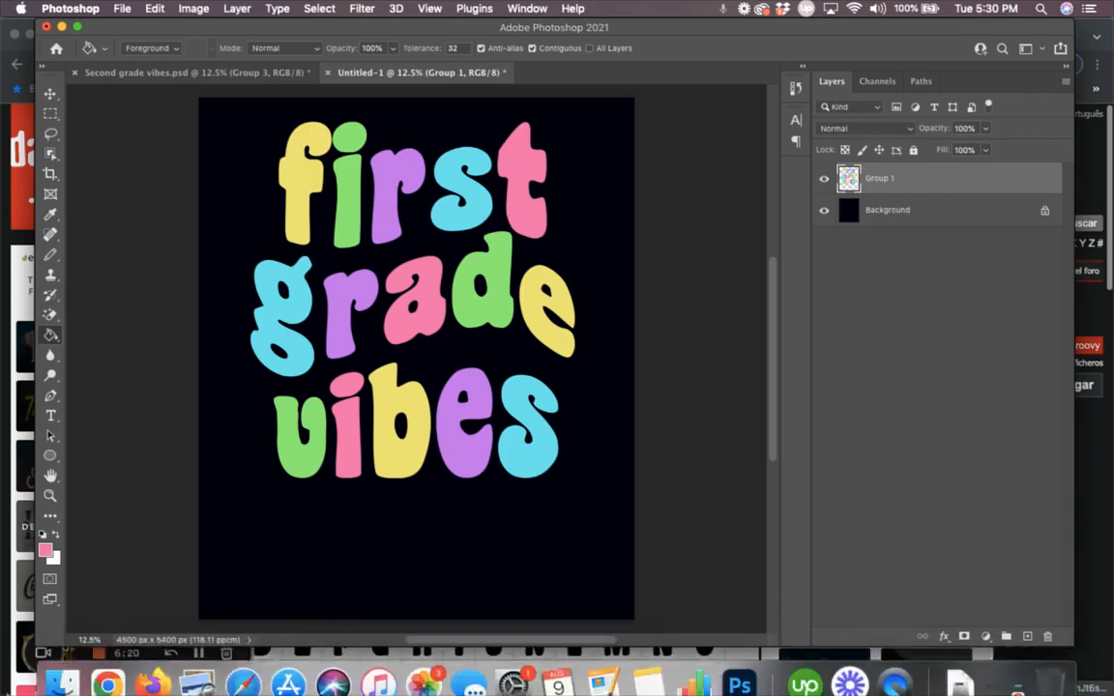
pyautogui.click(61, 670)
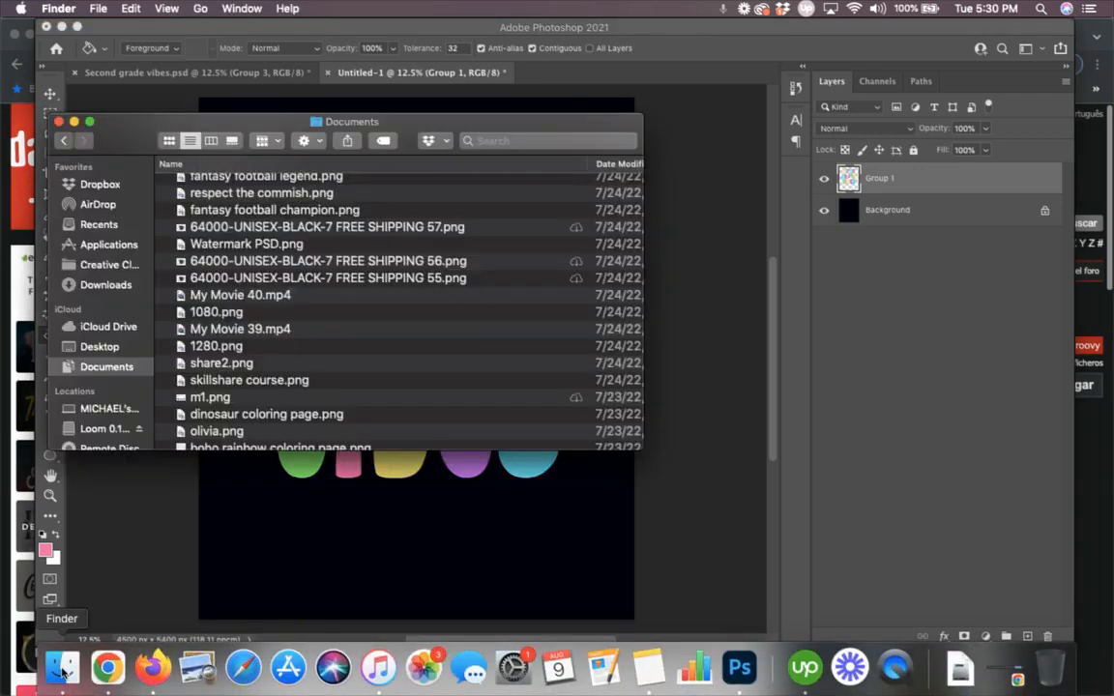
# Step: Copy the flower from Second grade vibes into the first grade vibes document and fill its centre pink
pyautogui.click(107, 285)
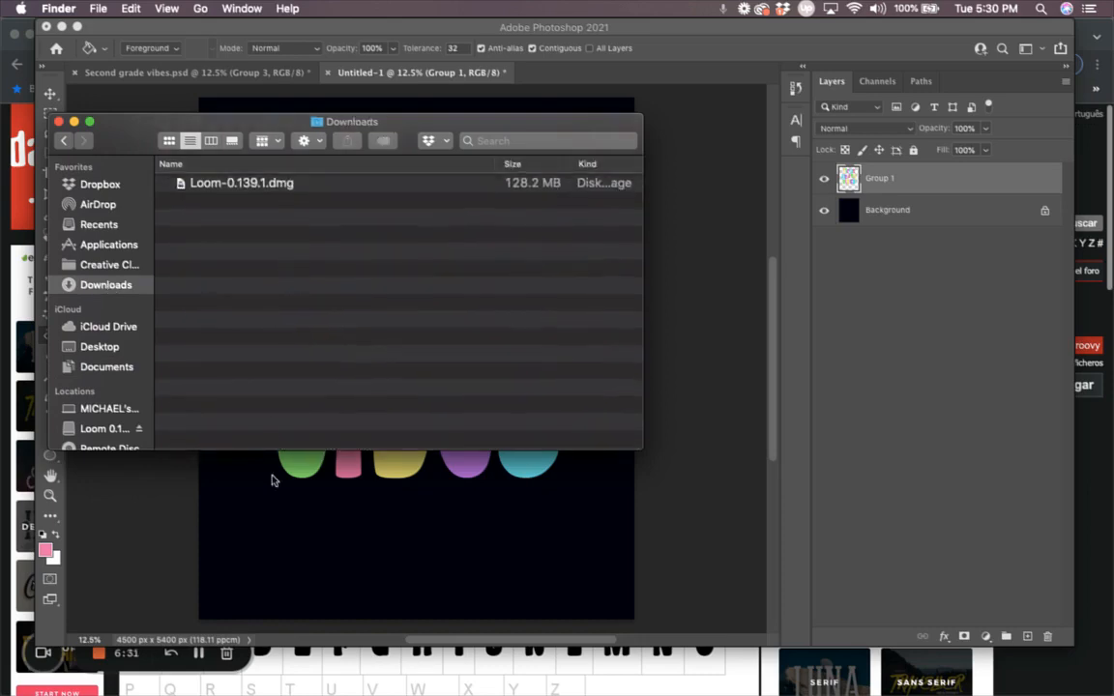
pyautogui.click(279, 532)
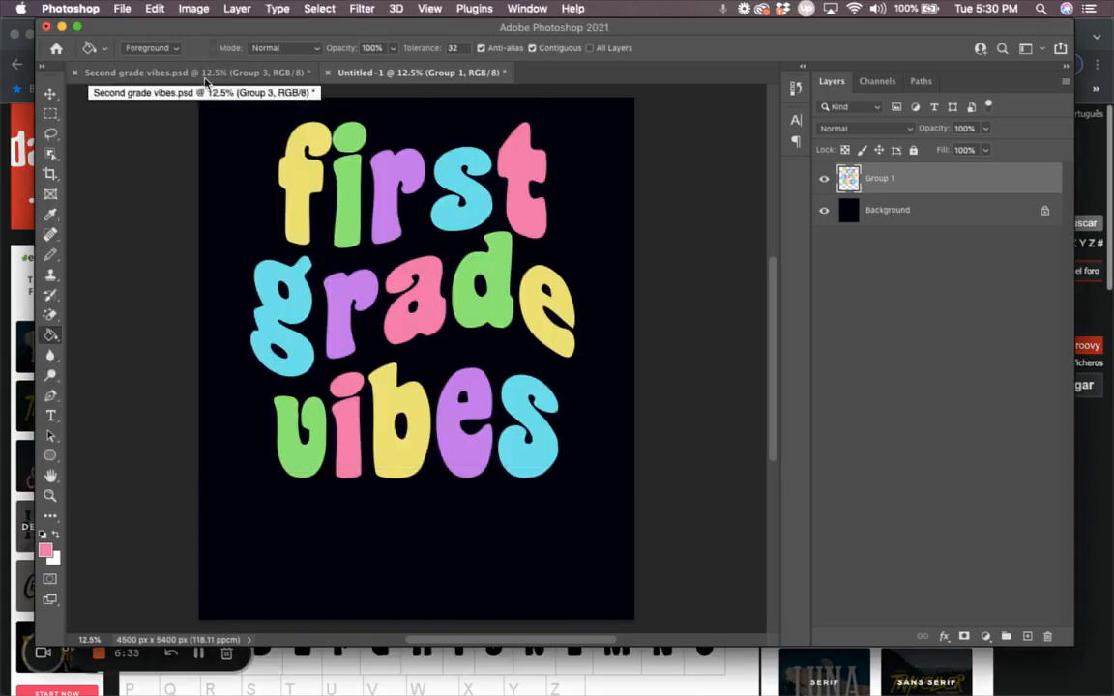
pyautogui.click(213, 72)
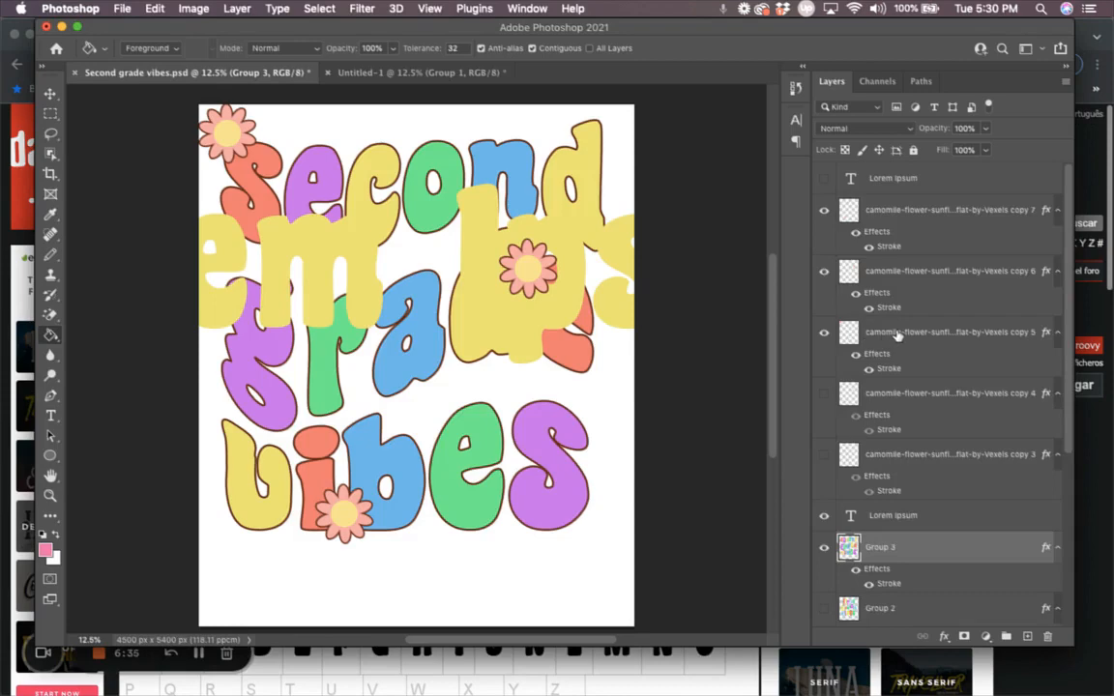
pyautogui.moveTo(900, 273)
pyautogui.mouseDown()
pyautogui.moveTo(650, 241)
pyautogui.moveTo(409, 74)
pyautogui.moveTo(443, 213)
pyautogui.mouseUp()
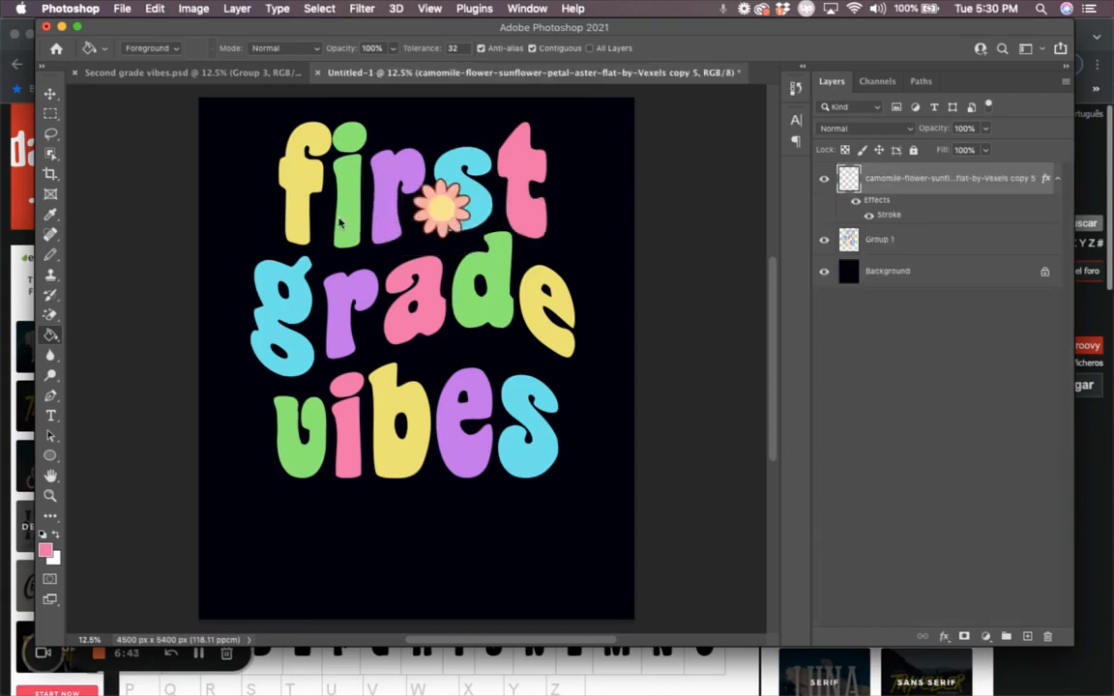
pyautogui.click(440, 205)
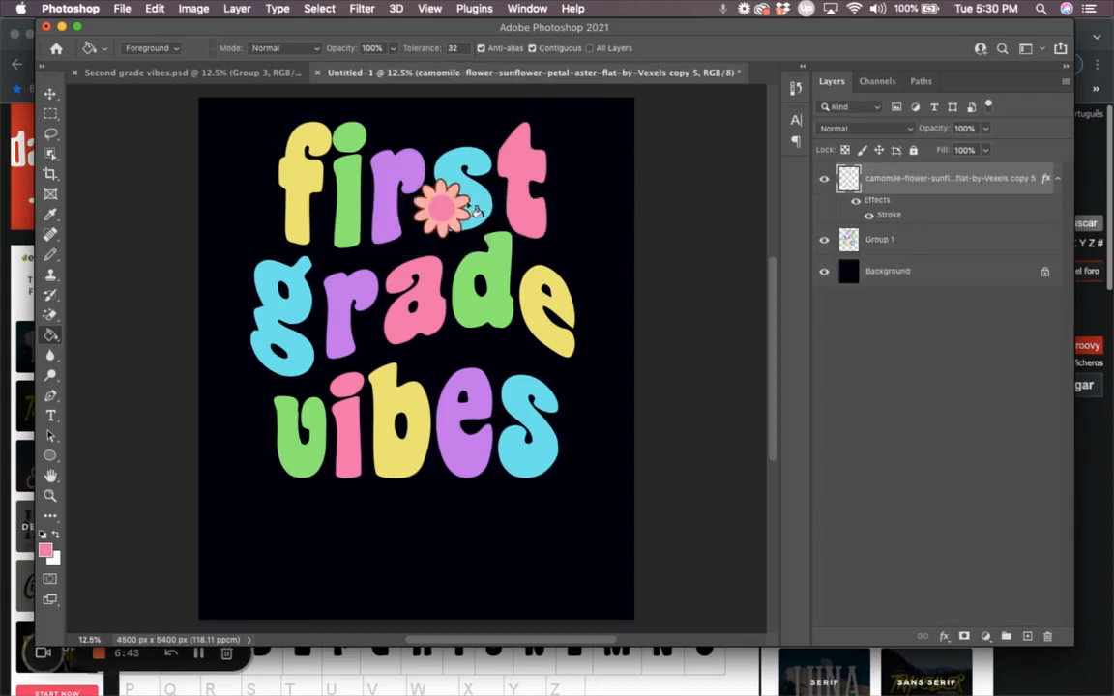
# Step: Place the flower above the f, scale it to about 90%, tilt it about 7°, and duplicate it onto the e
pyautogui.click(50, 95)
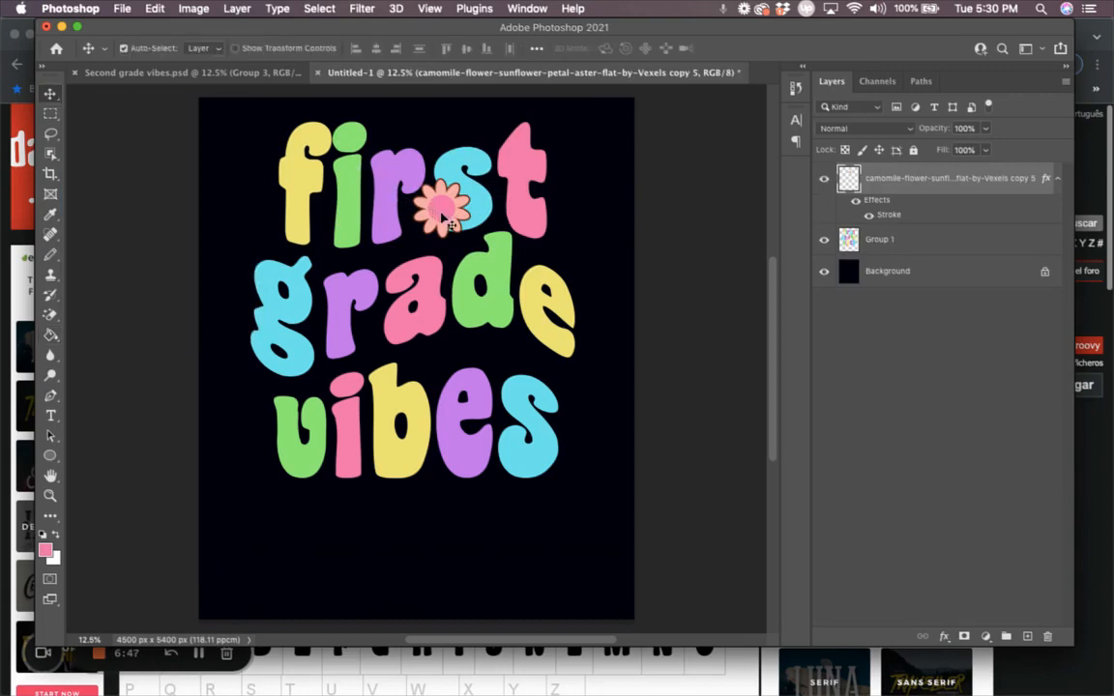
pyautogui.moveTo(445, 219); pyautogui.dragTo(270, 138)
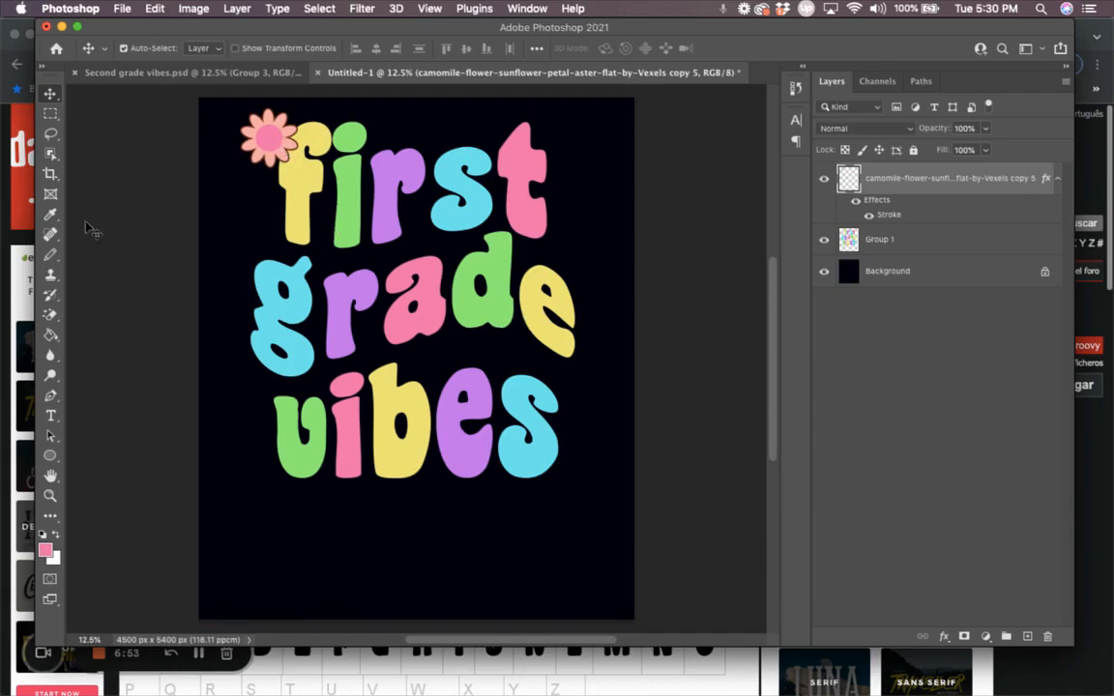
pyautogui.click(235, 48)
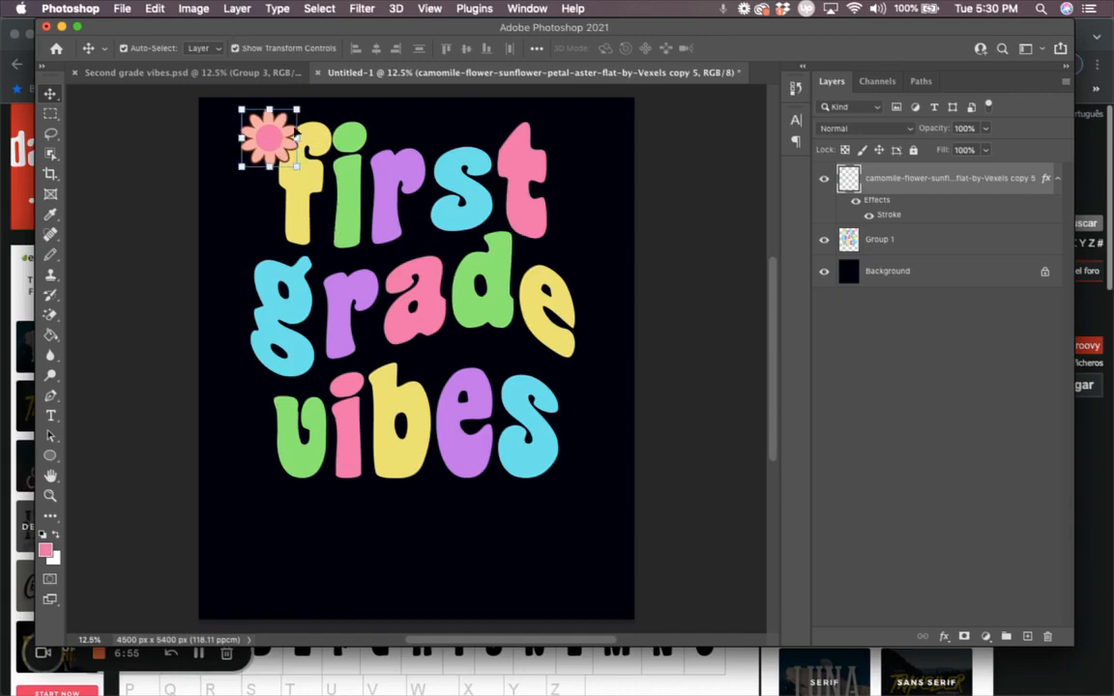
pyautogui.moveTo(294, 164); pyautogui.dragTo(272, 138)
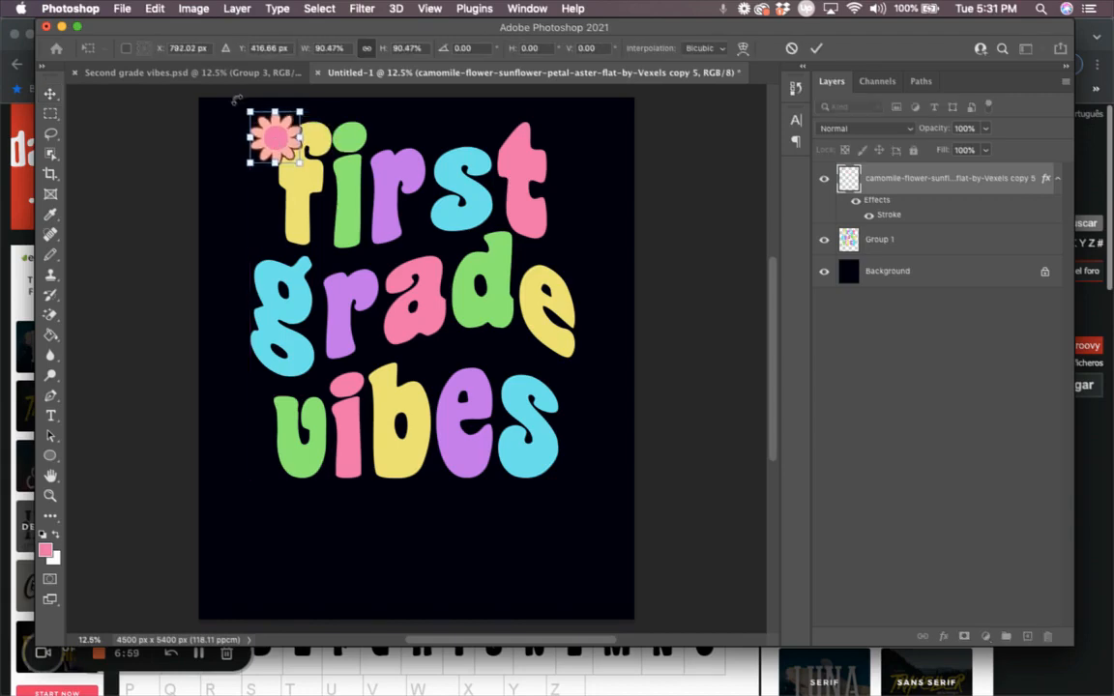
pyautogui.moveTo(214, 91); pyautogui.dragTo(211, 97)
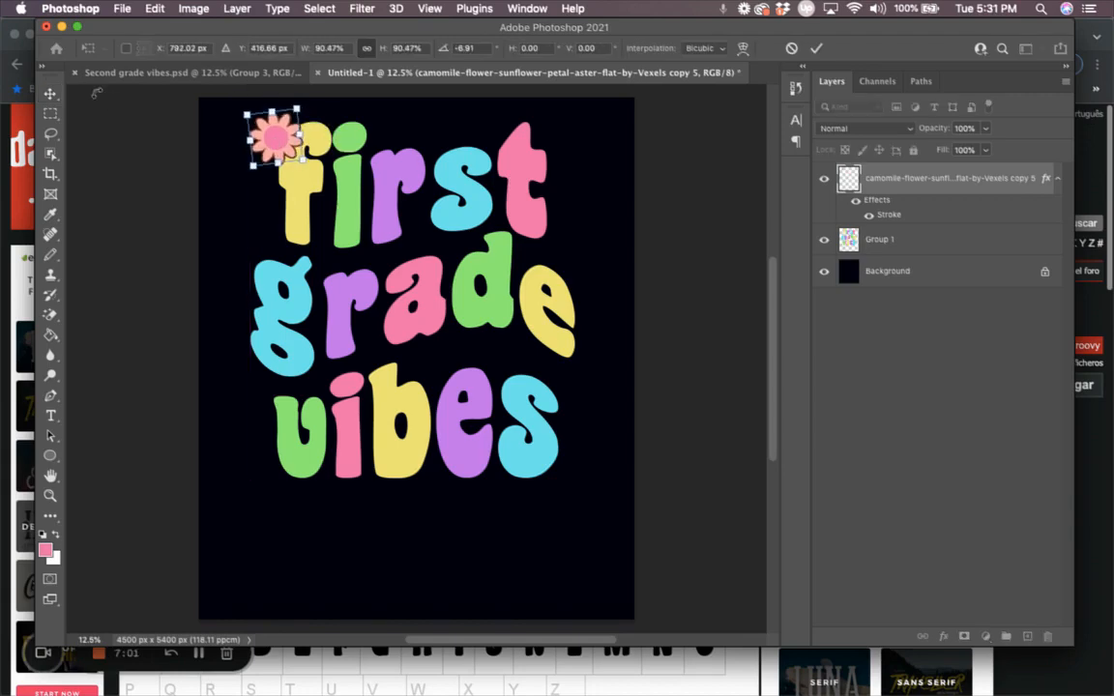
pyautogui.click(50, 93)
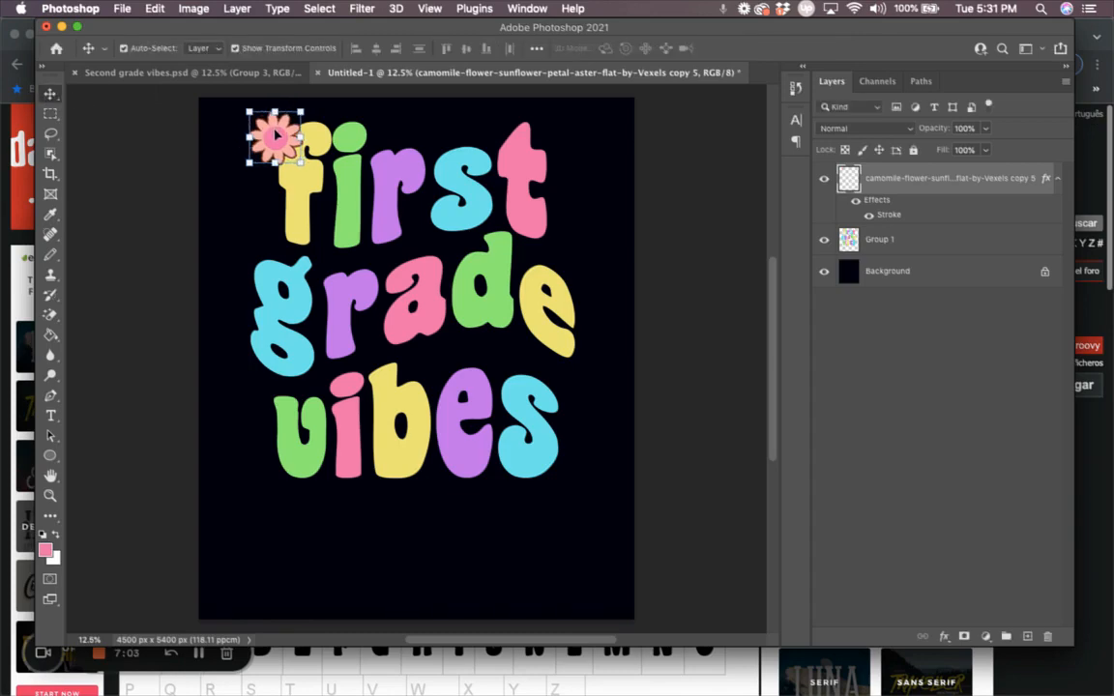
pyautogui.moveTo(276, 135); pyautogui.dragTo(365, 471)
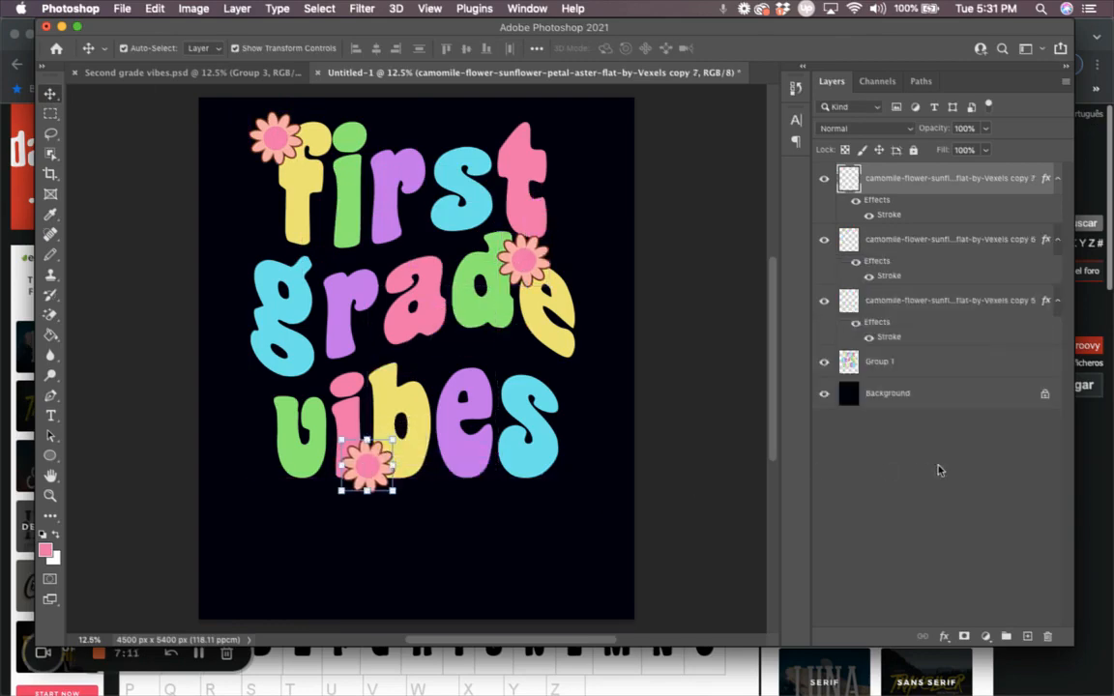
pyautogui.click(235, 48)
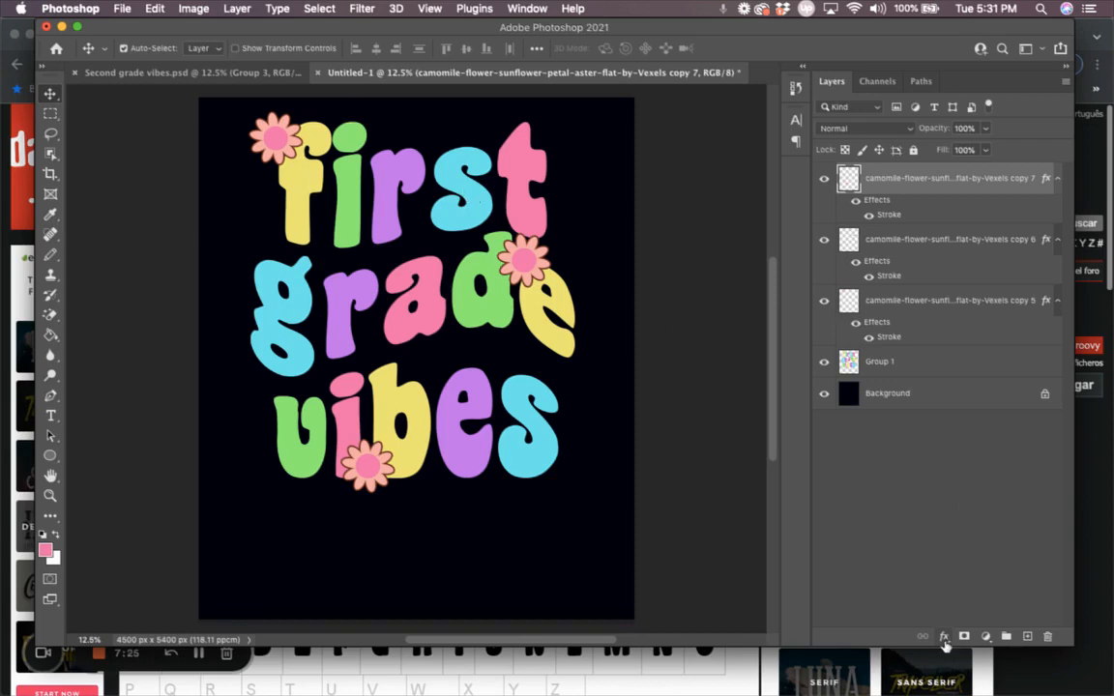
# Step: Give Group 1 a 20 px brown outside stroke and nudge the bottom flower left toward the v
pyautogui.click(933, 362)
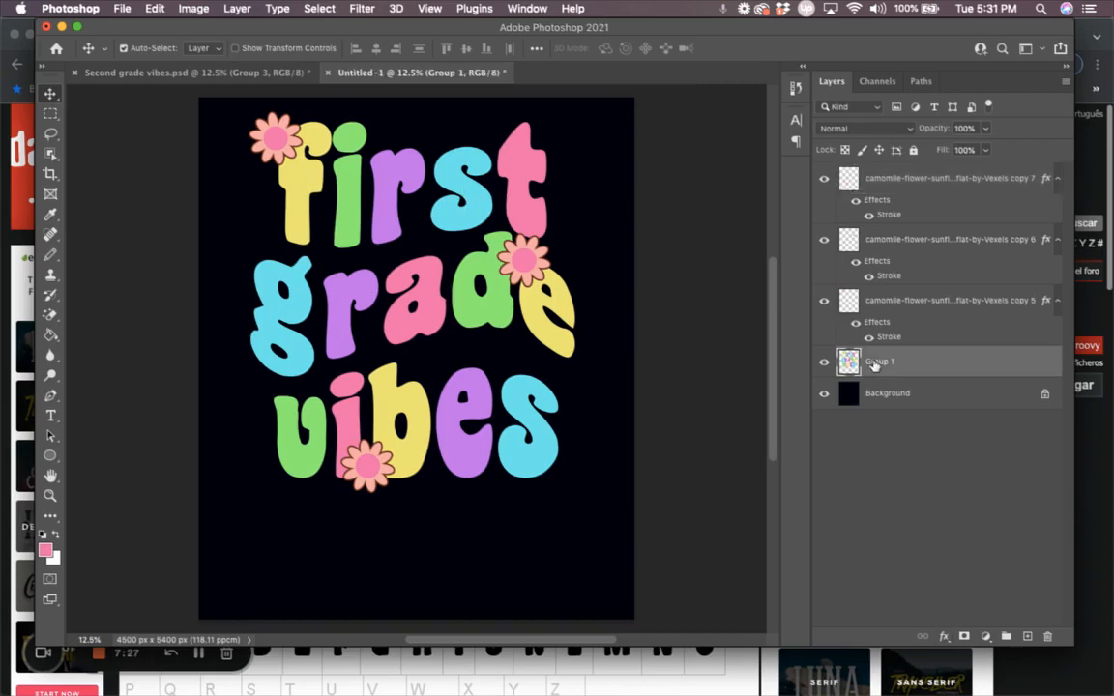
pyautogui.click(943, 638)
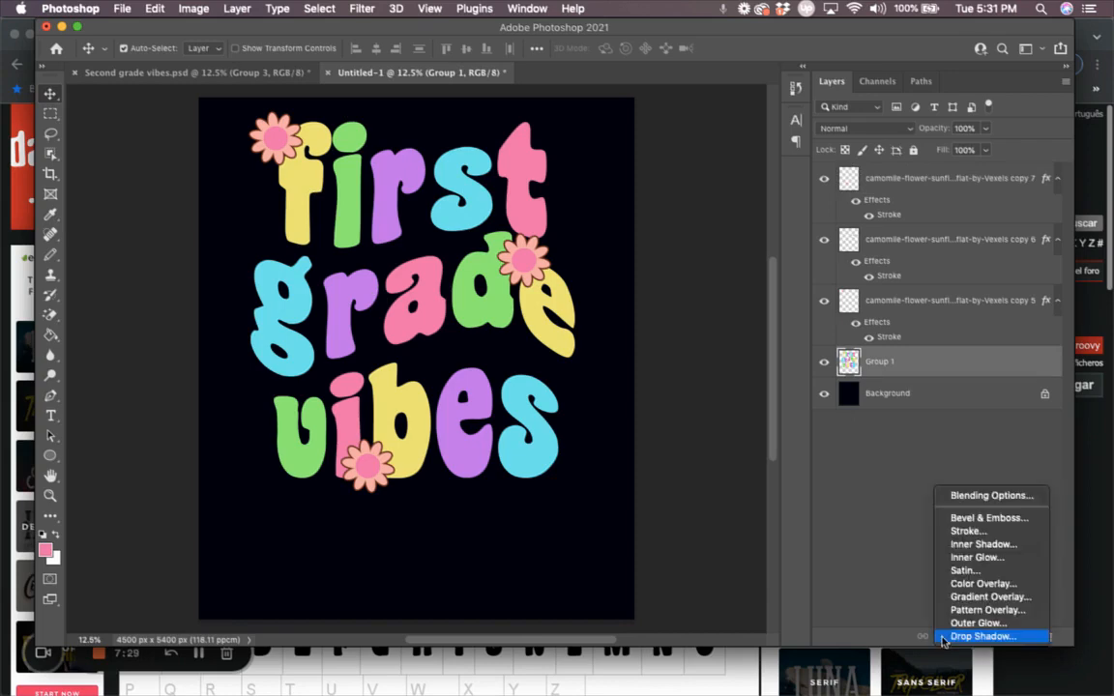
pyautogui.click(966, 532)
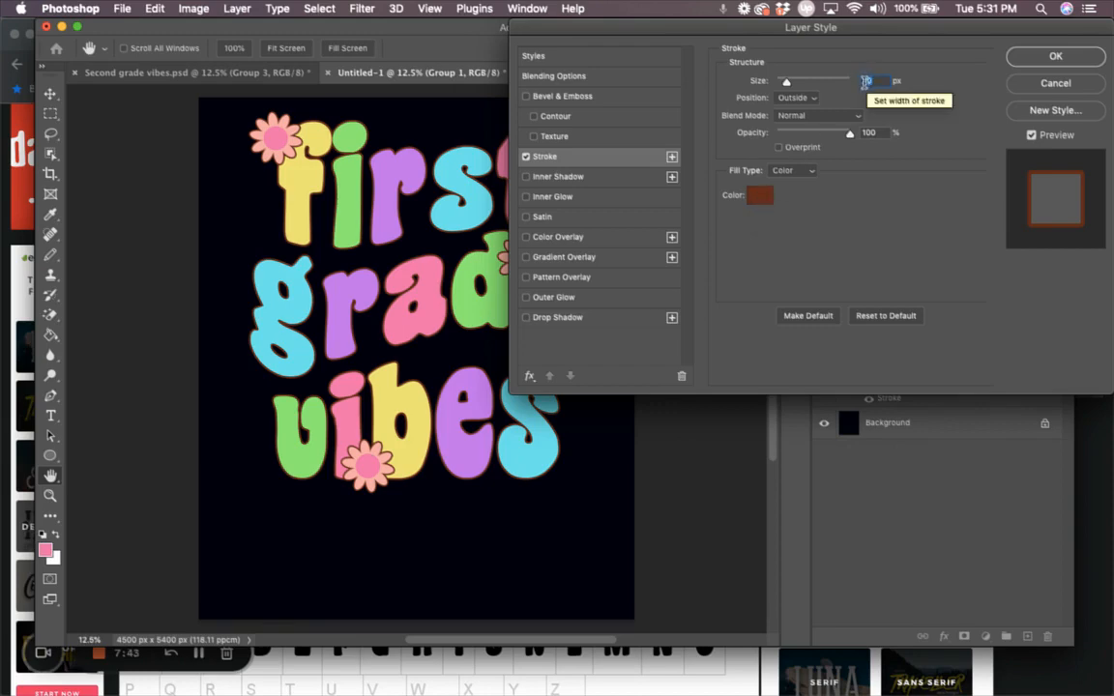
pyautogui.click(1054, 58)
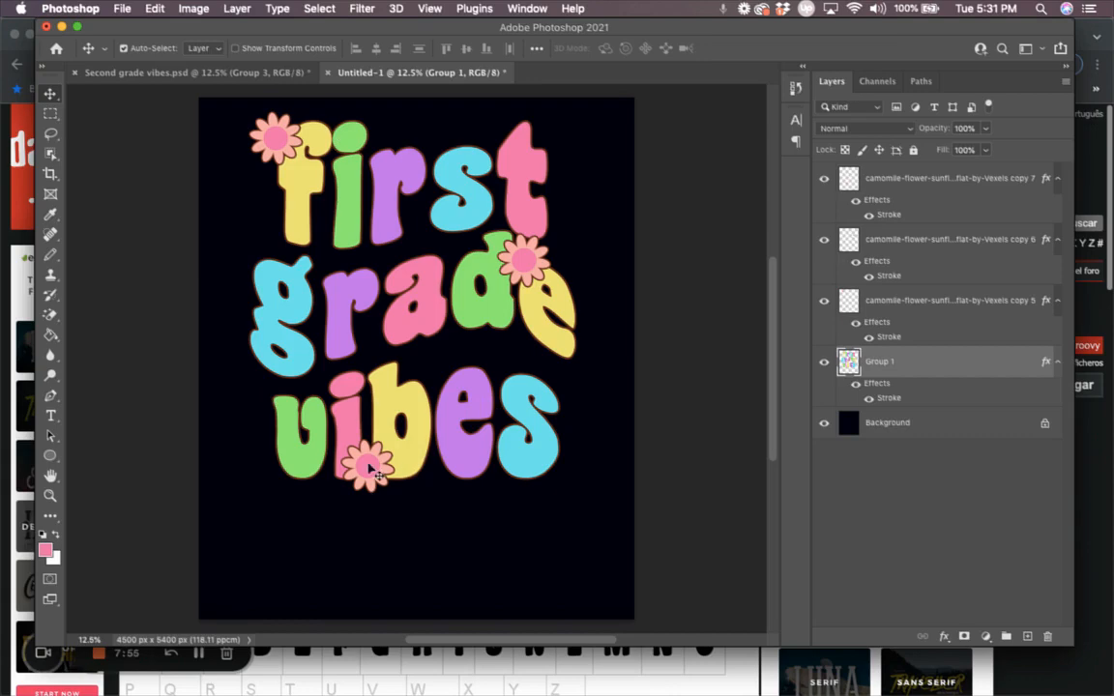
pyautogui.moveTo(372, 469); pyautogui.dragTo(330, 469)
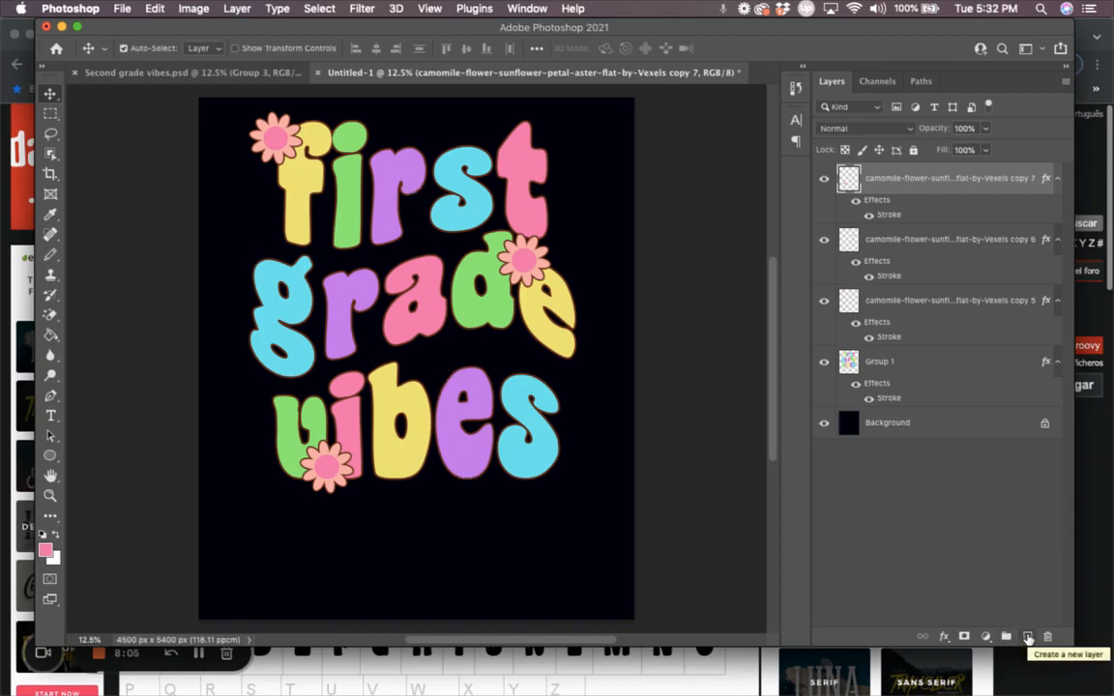
# Step: Add a white (fff) Solid Color fill layer and move it below Group 1
pyautogui.click(1028, 638)
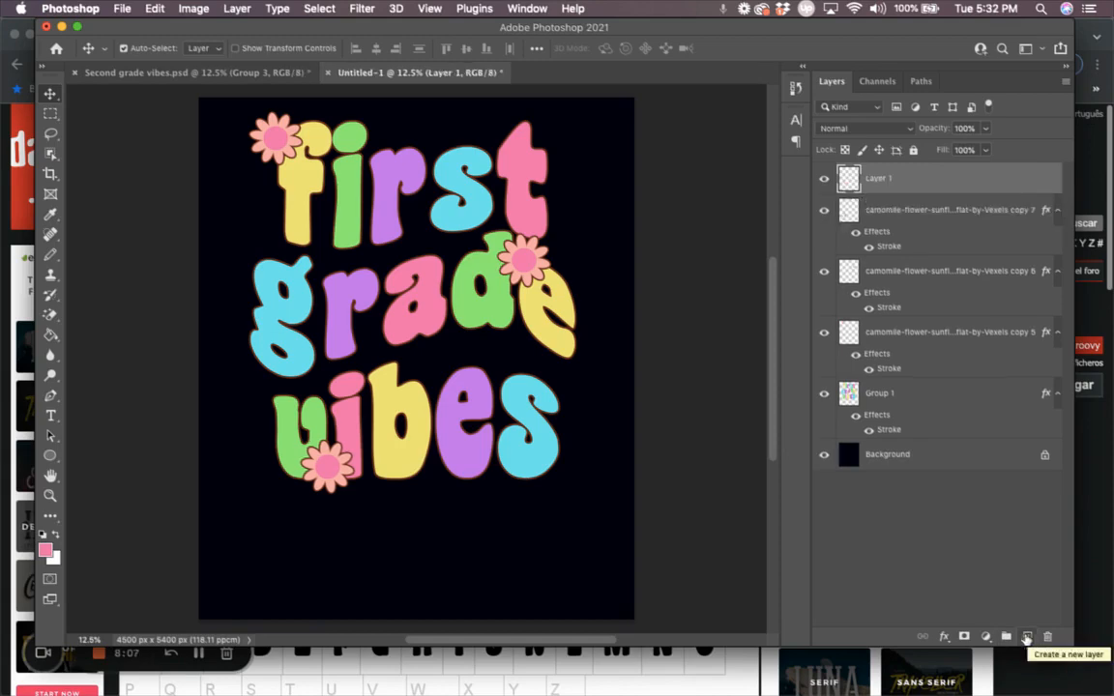
pyautogui.click(985, 638)
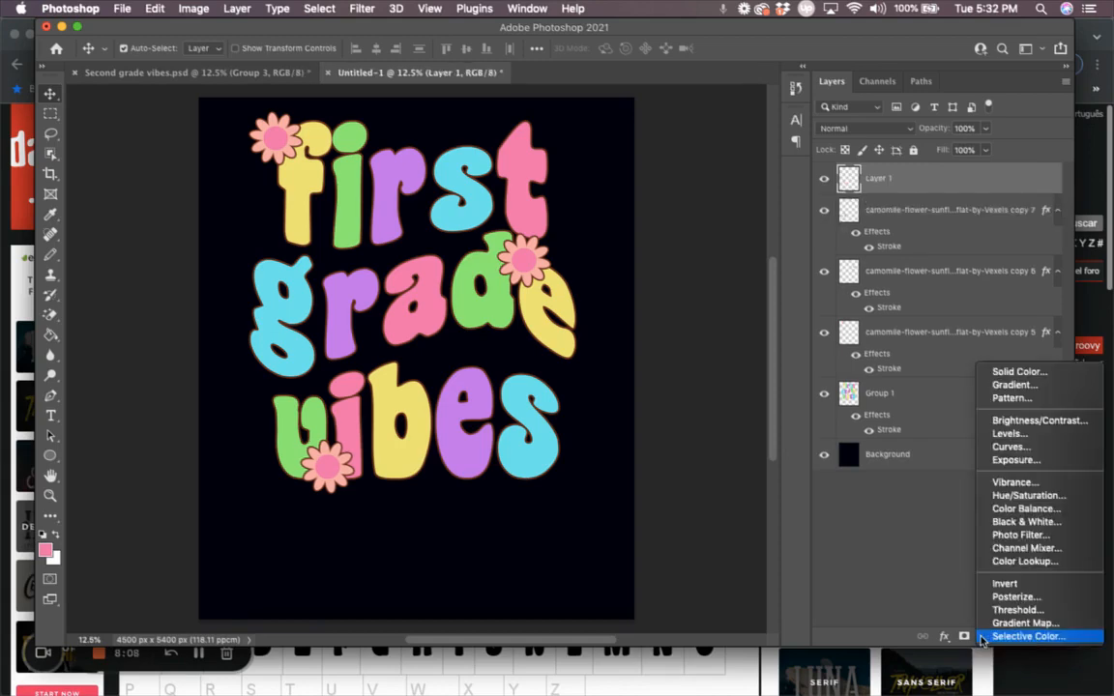
pyautogui.click(1016, 371)
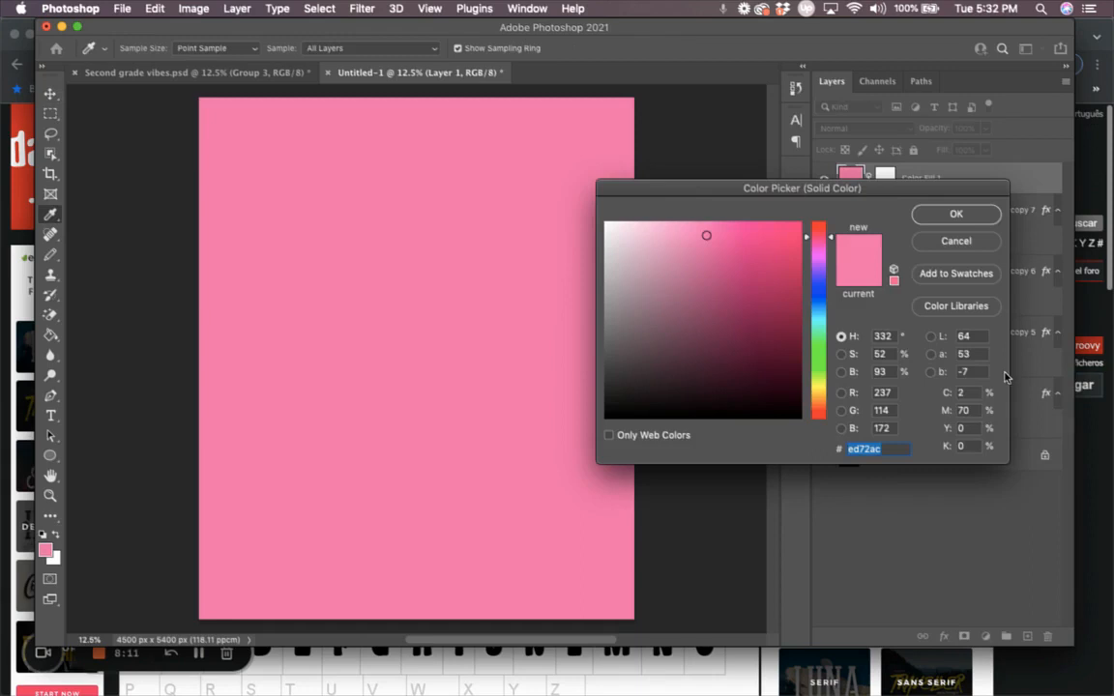
pyautogui.write('fff')
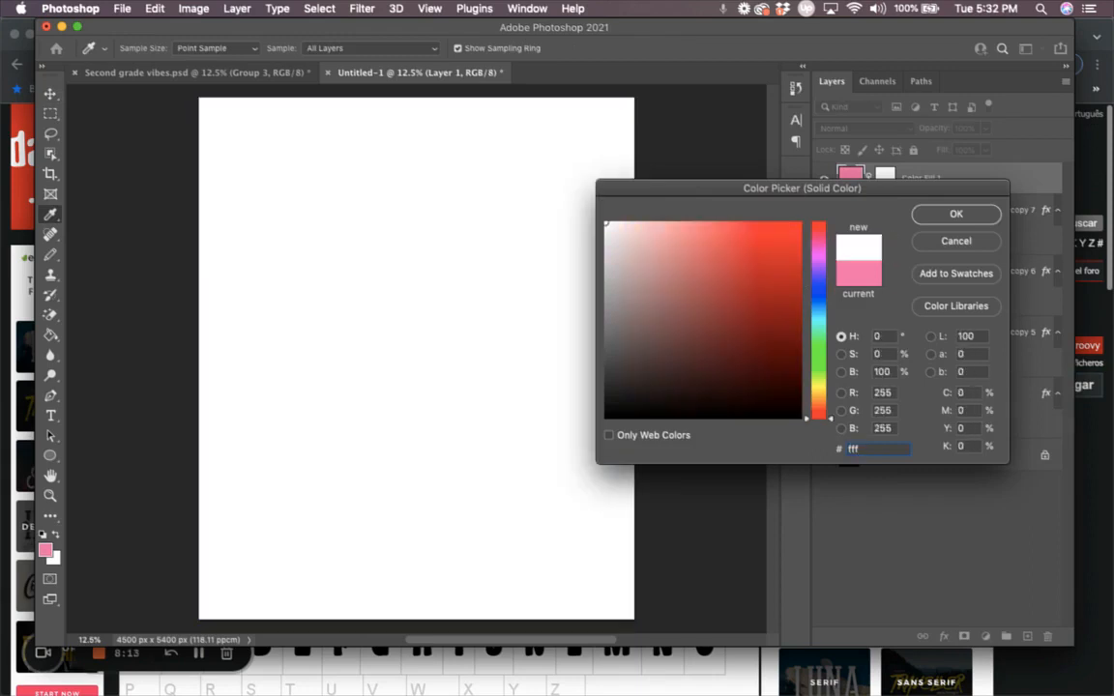
pyautogui.press('Return')
pyautogui.moveTo(923, 178); pyautogui.dragTo(890, 441)
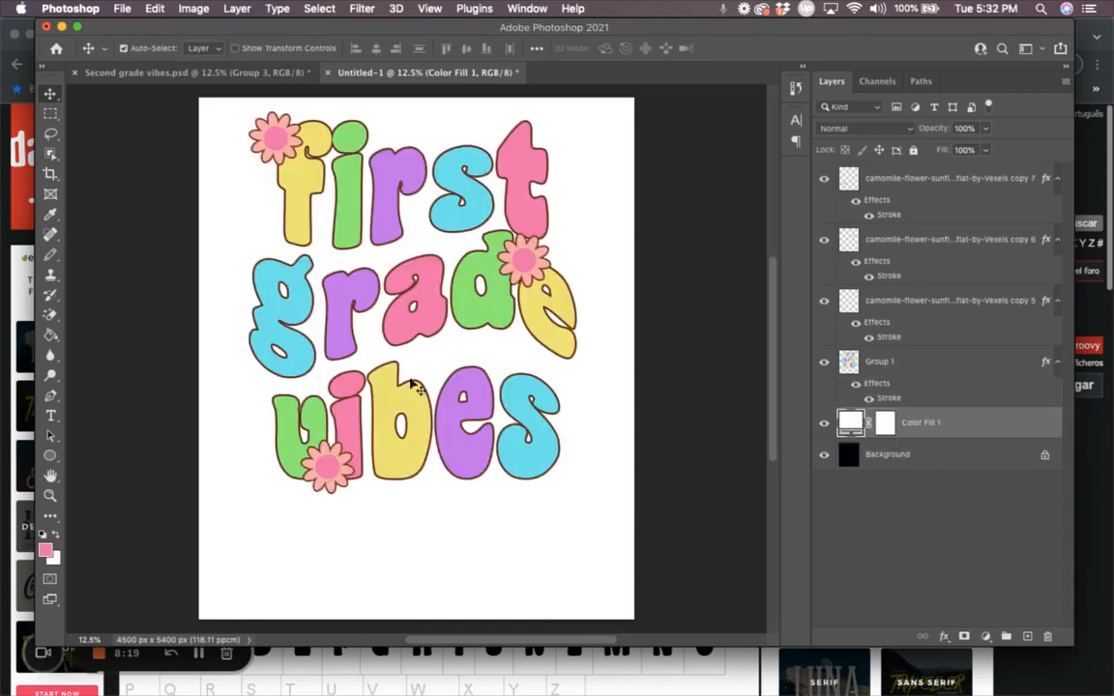
pyautogui.scroll(4, 406, 236)
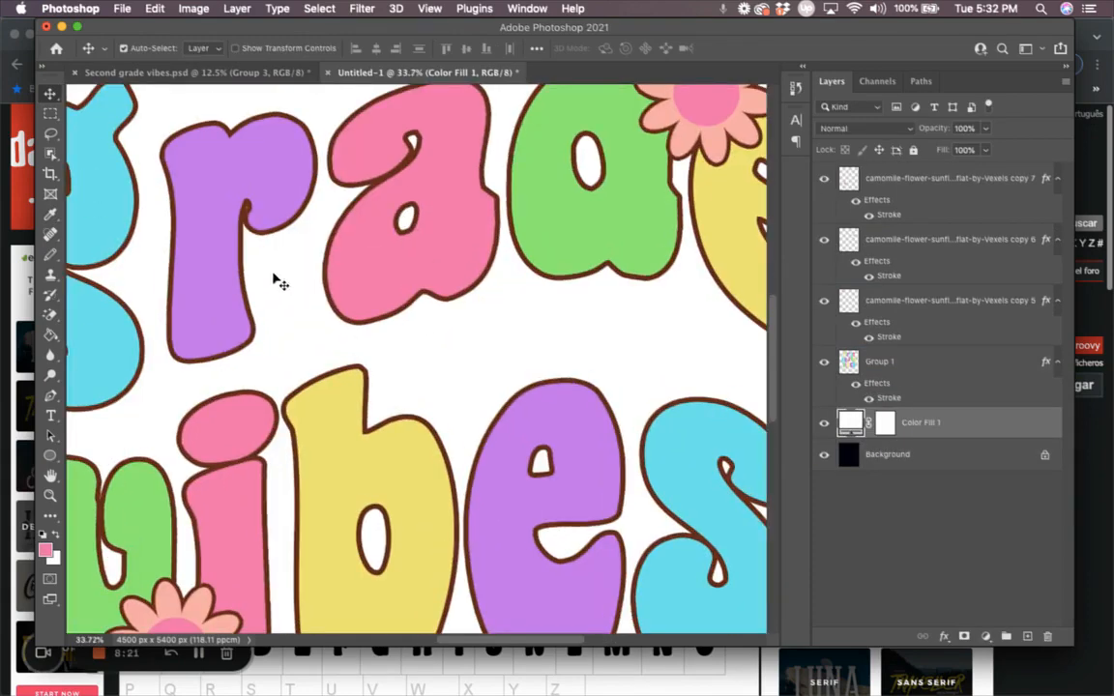
# Step: Increase Group 1's brown stroke to 144 px and hide Color Fill 1 to preview on black
pyautogui.scroll(-3, 361, 297)
pyautogui.scroll(-2, 367, 303)
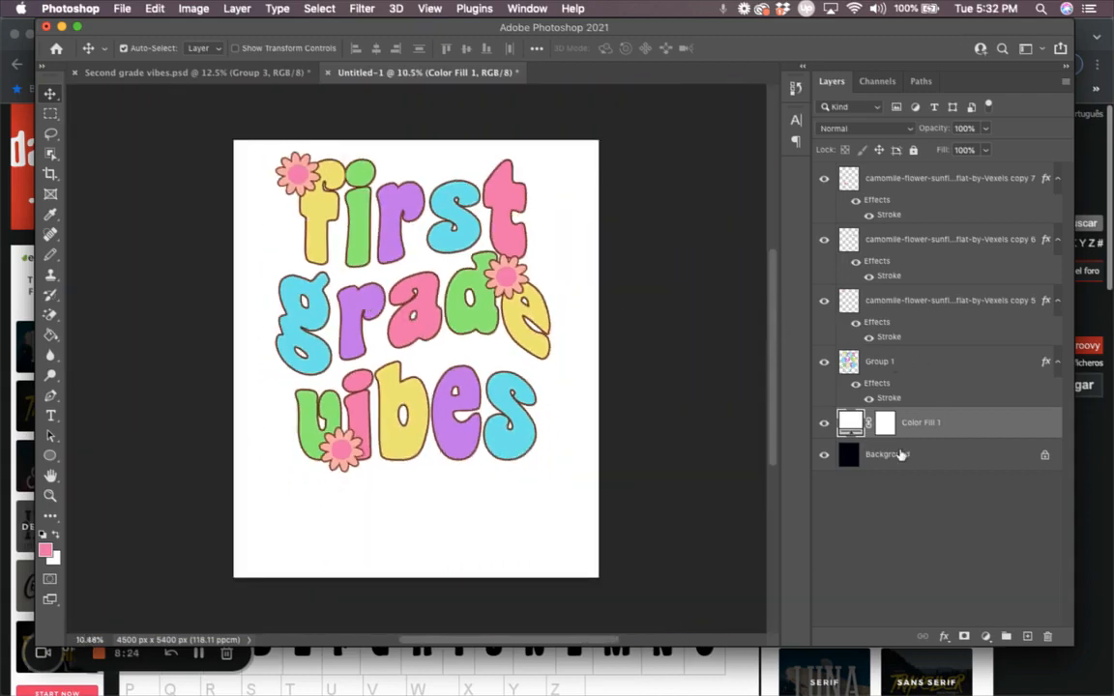
pyautogui.click(890, 398)
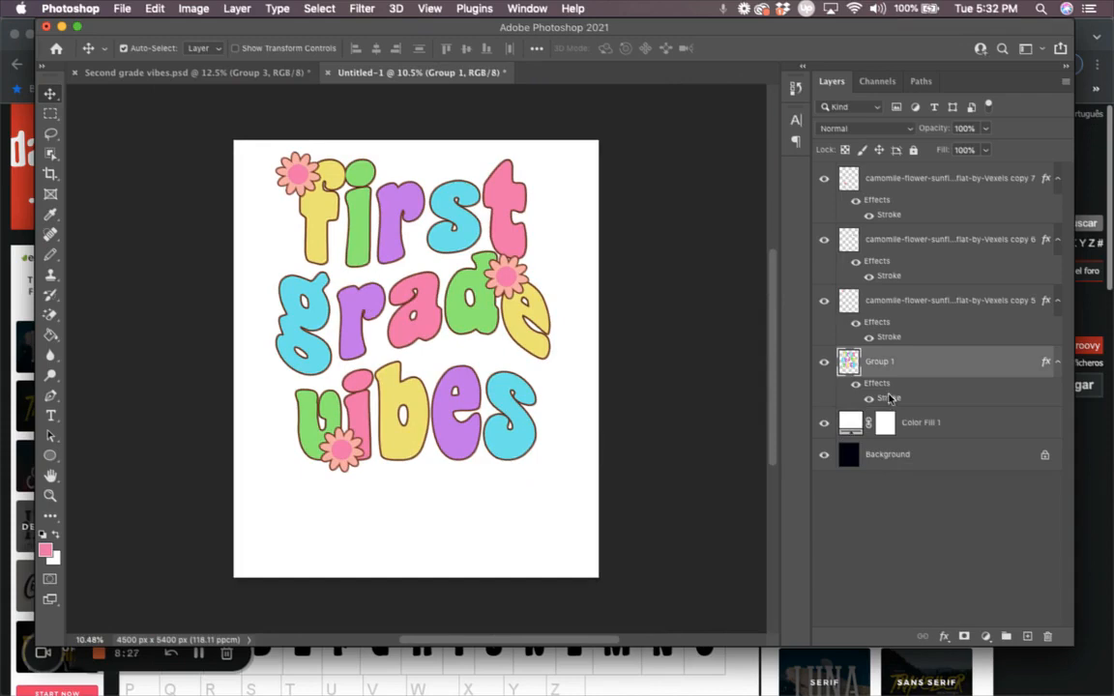
pyautogui.doubleClick(889, 398)
pyautogui.moveTo(785, 83); pyautogui.dragTo(822, 84)
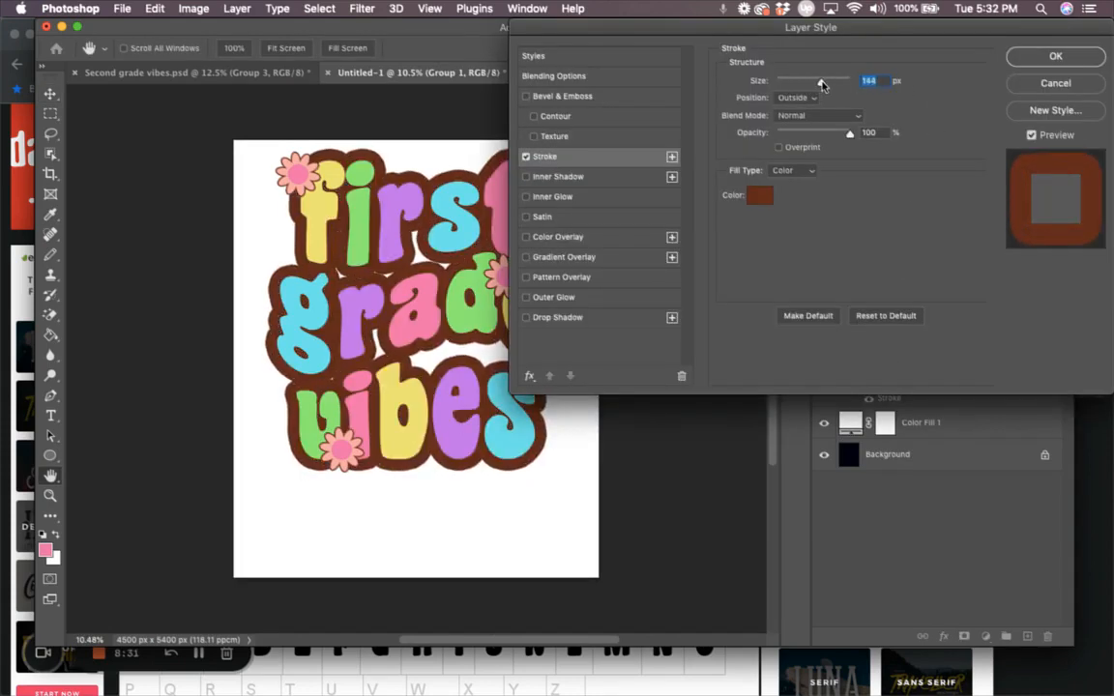
pyautogui.click(1051, 55)
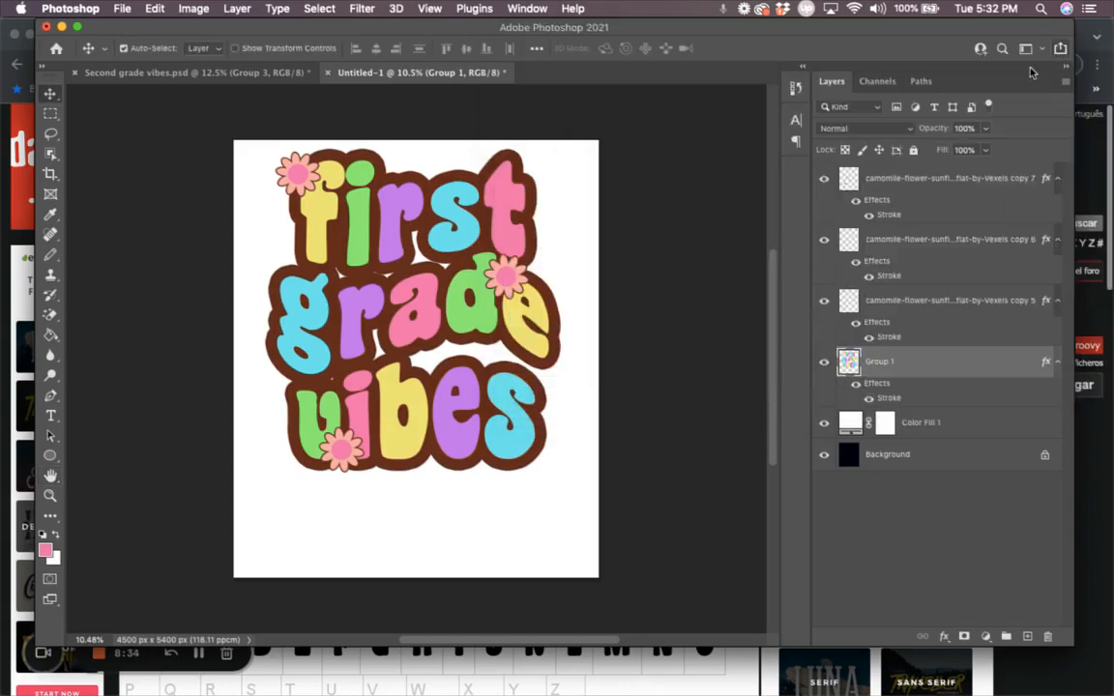
pyautogui.click(824, 423)
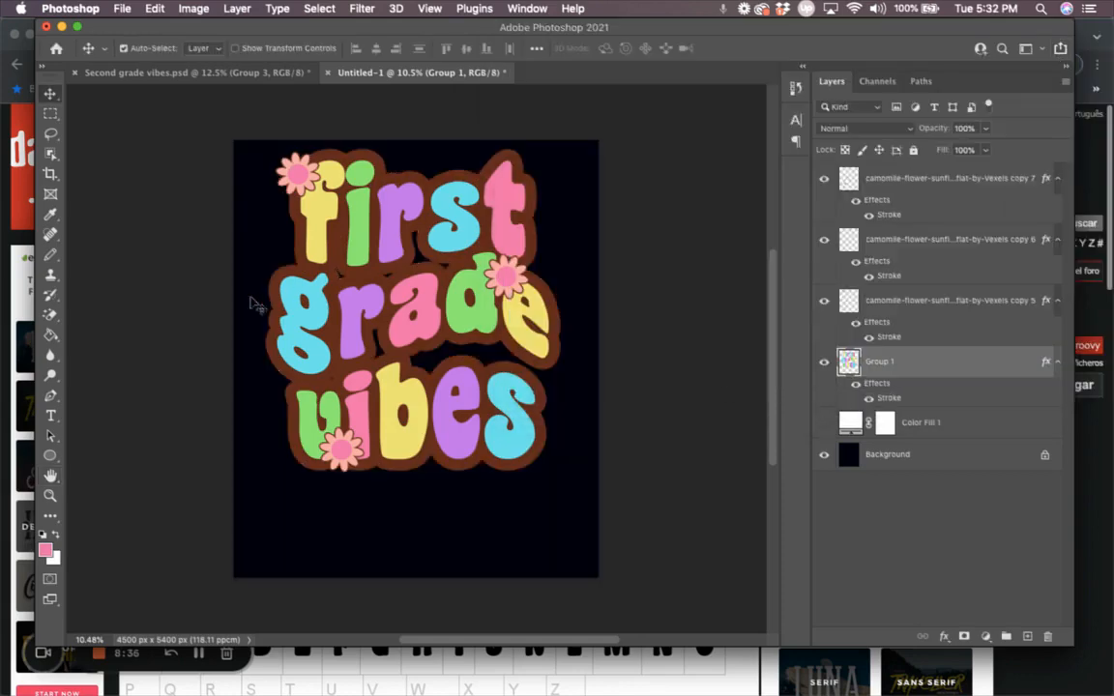
# Step: Show the white Color Fill 1 again and switch to the dafont Coaster font page in Chrome
pyautogui.click(824, 422)
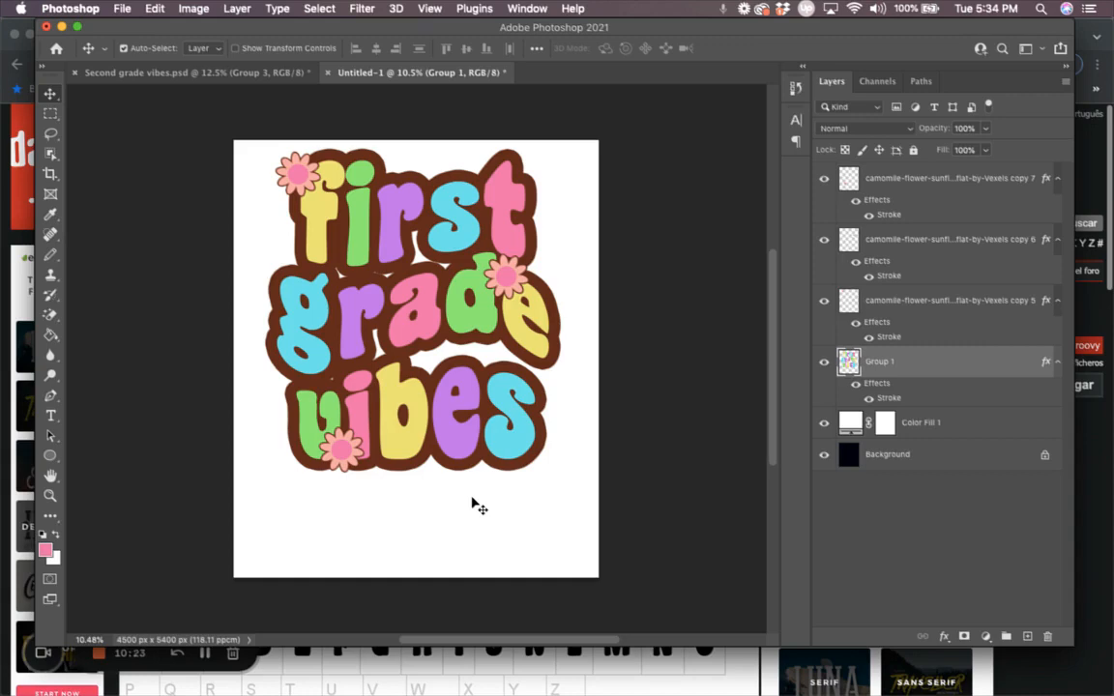
pyautogui.click(26, 548)
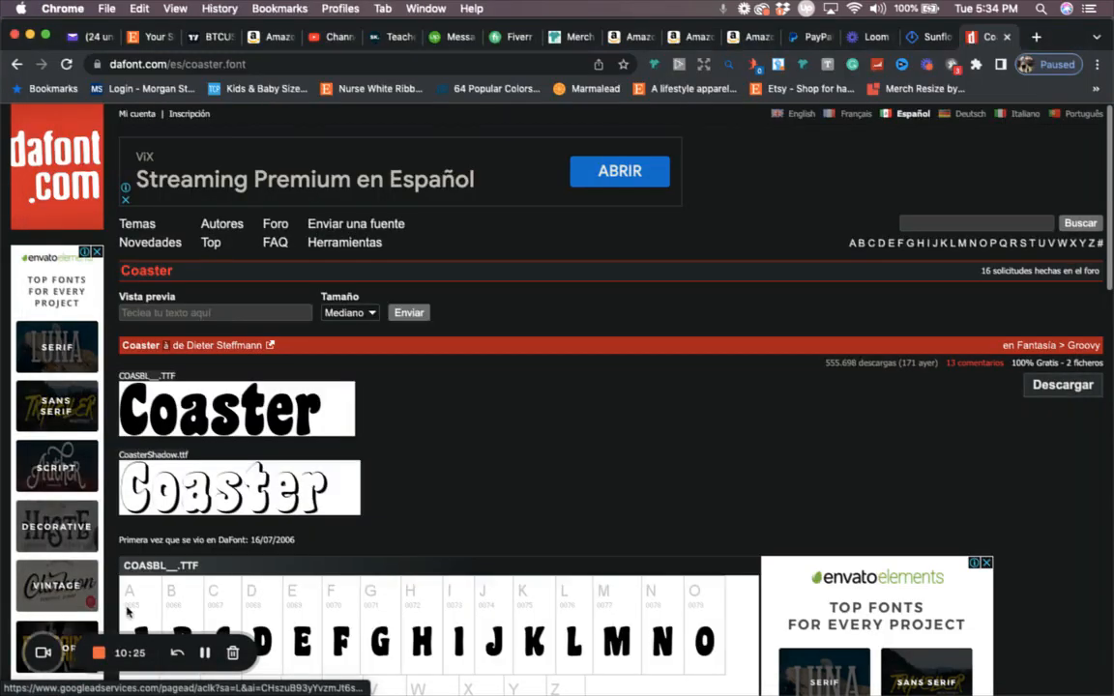